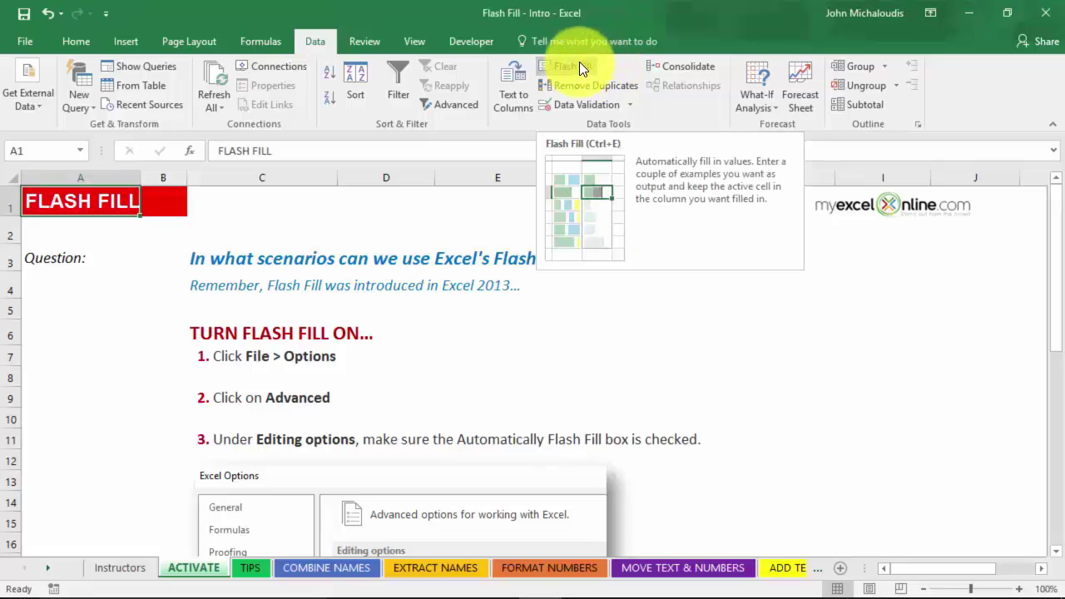
- Review the Advanced editing settings in Excel Options and close the dialog with OK
click(37, 45)
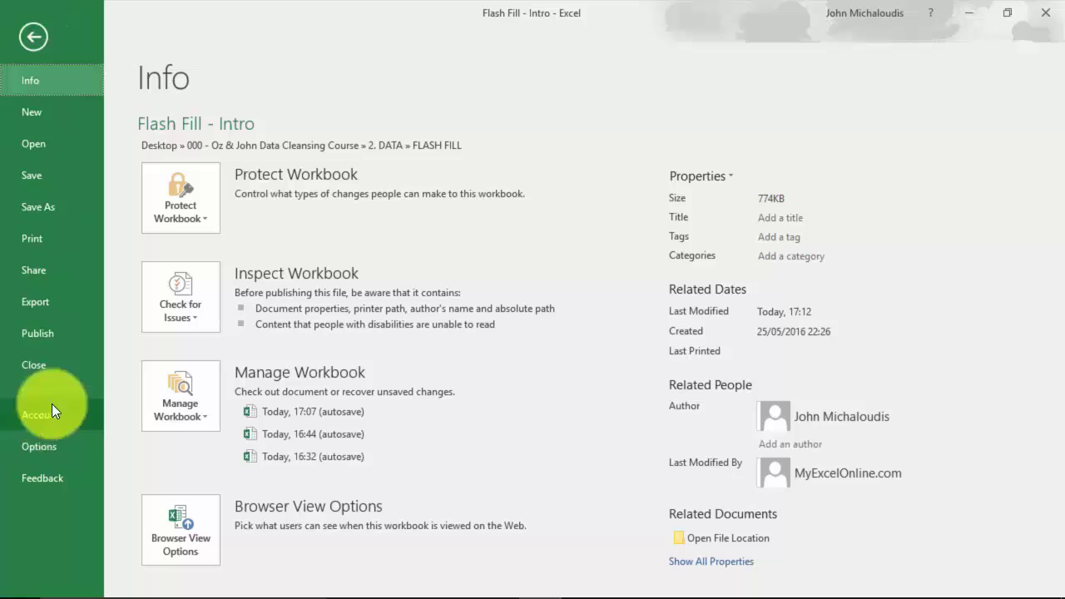
click(58, 446)
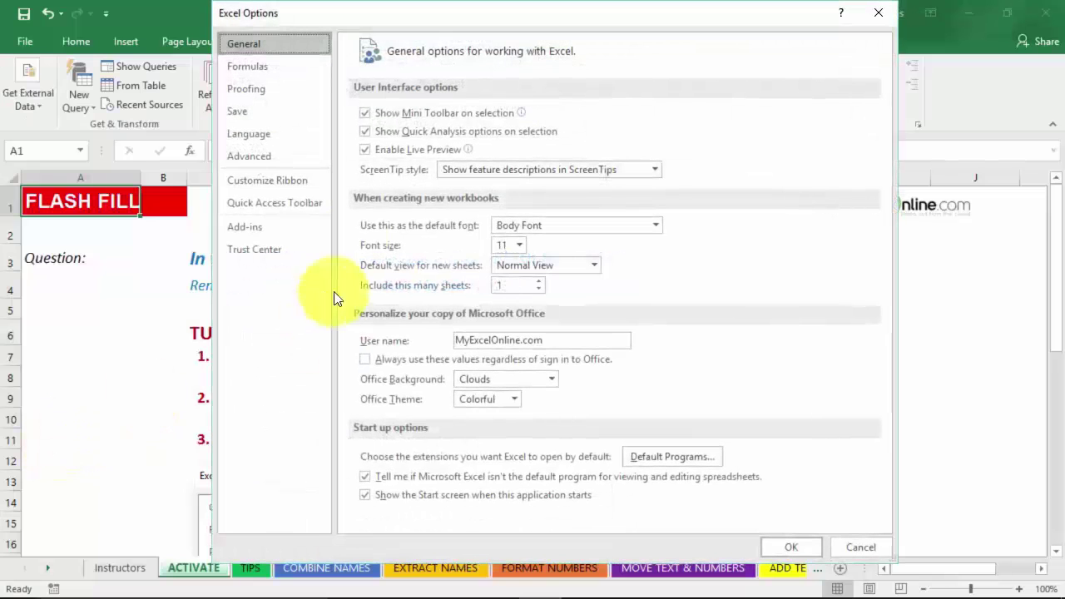
click(274, 154)
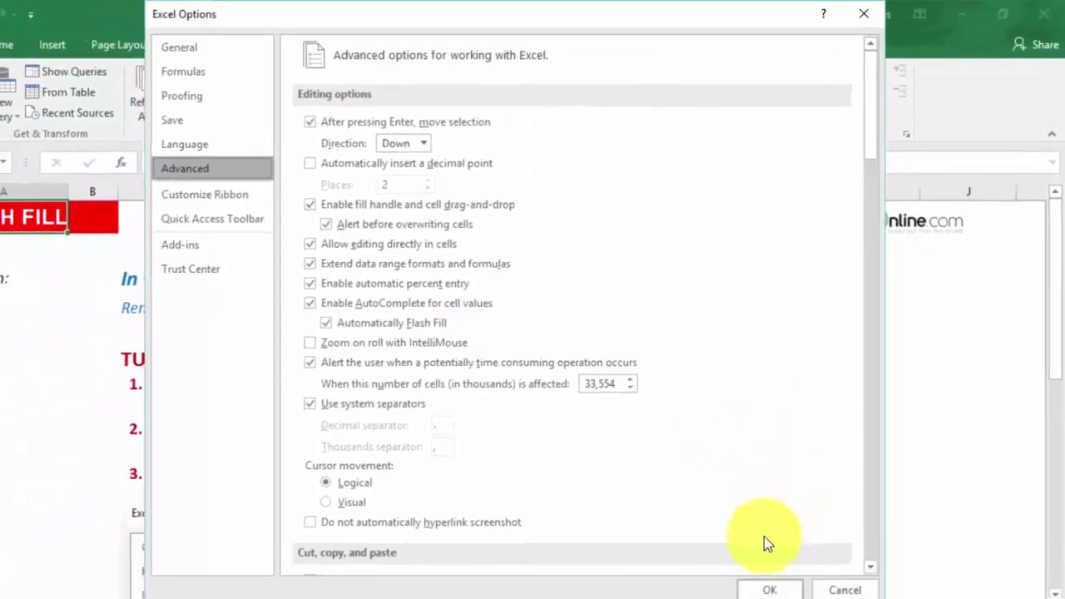
click(795, 554)
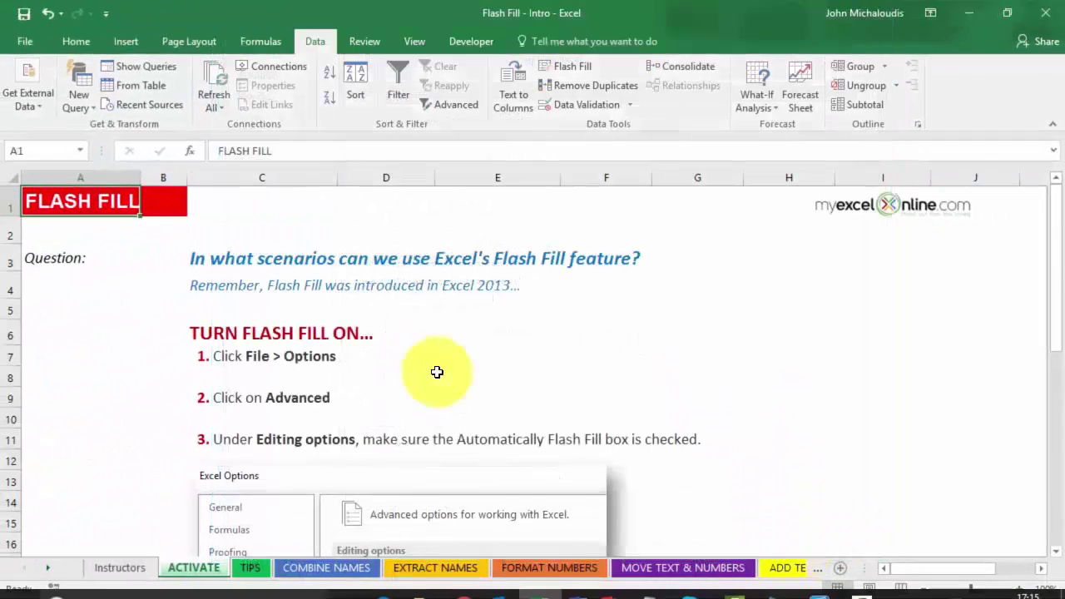
- On the COMBINE NAMES sheet, enter two joined full-name examples in F9 and F10
click(306, 569)
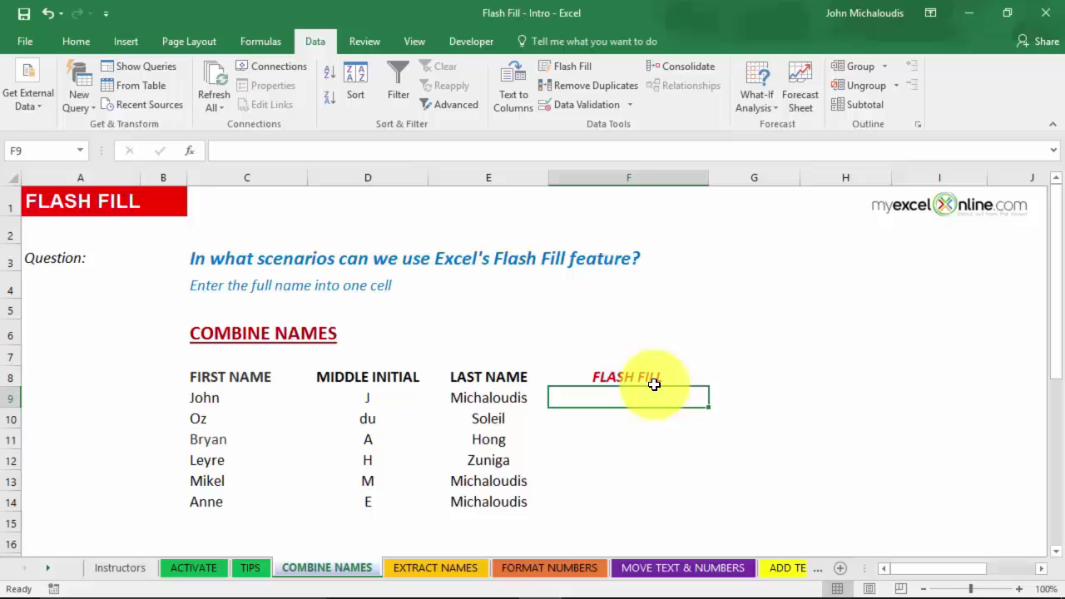
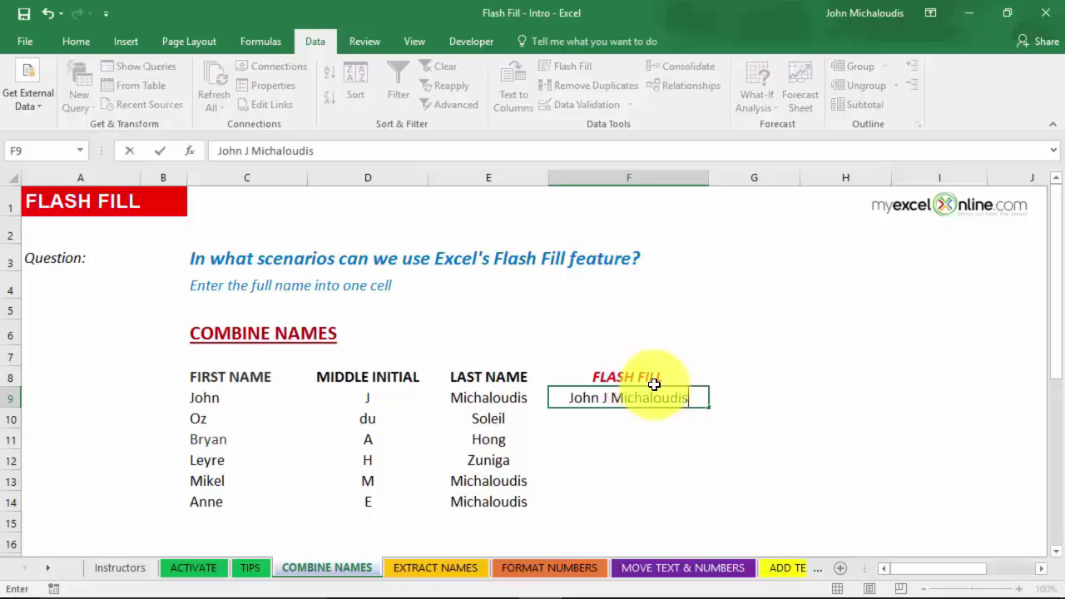
key(Return)
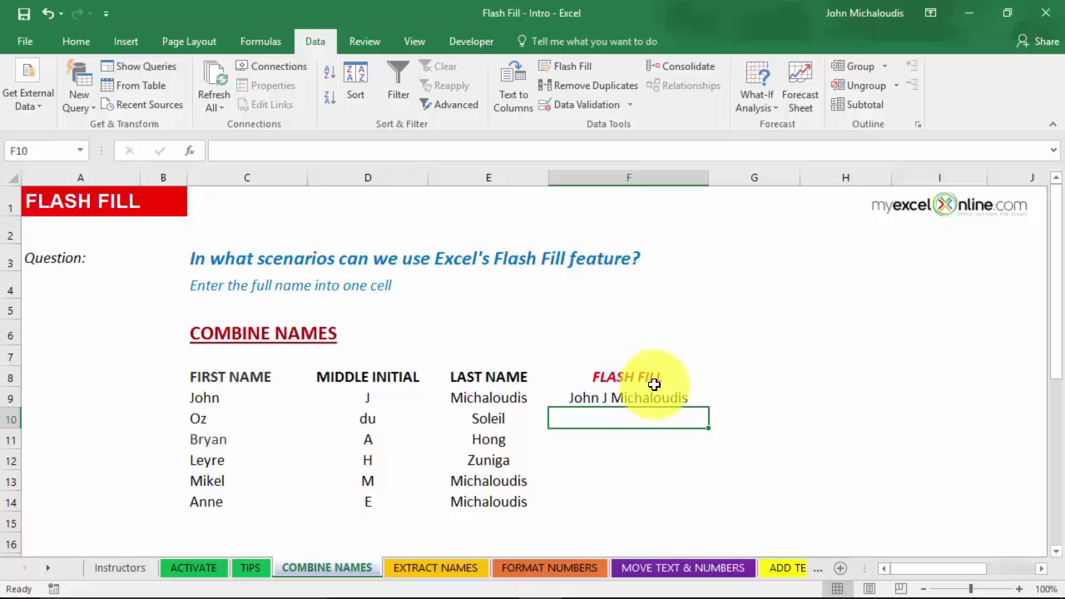
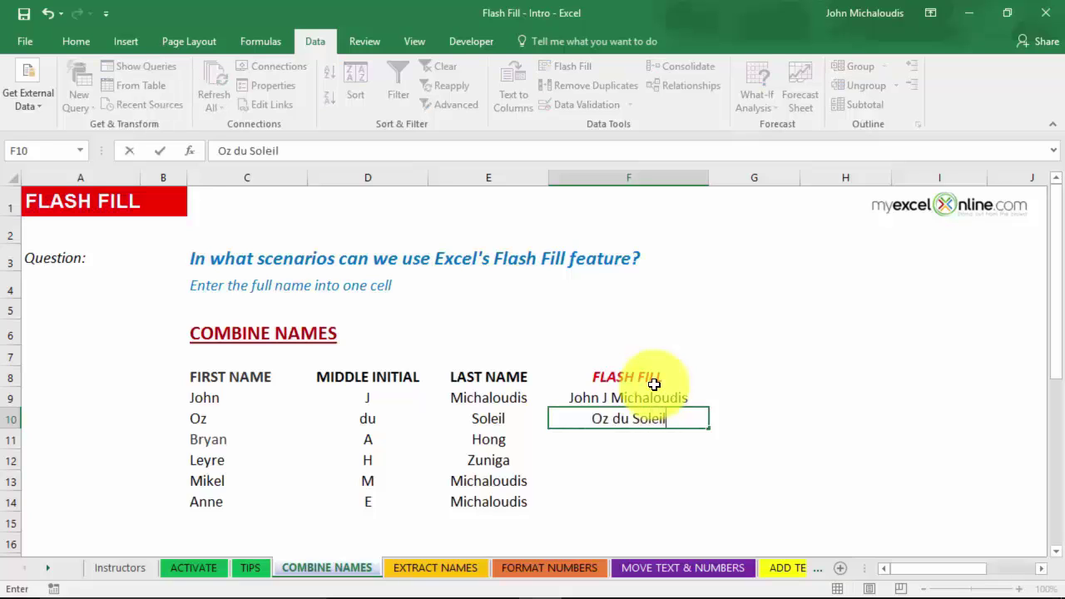
key(ctrl+Return)
key(Return)
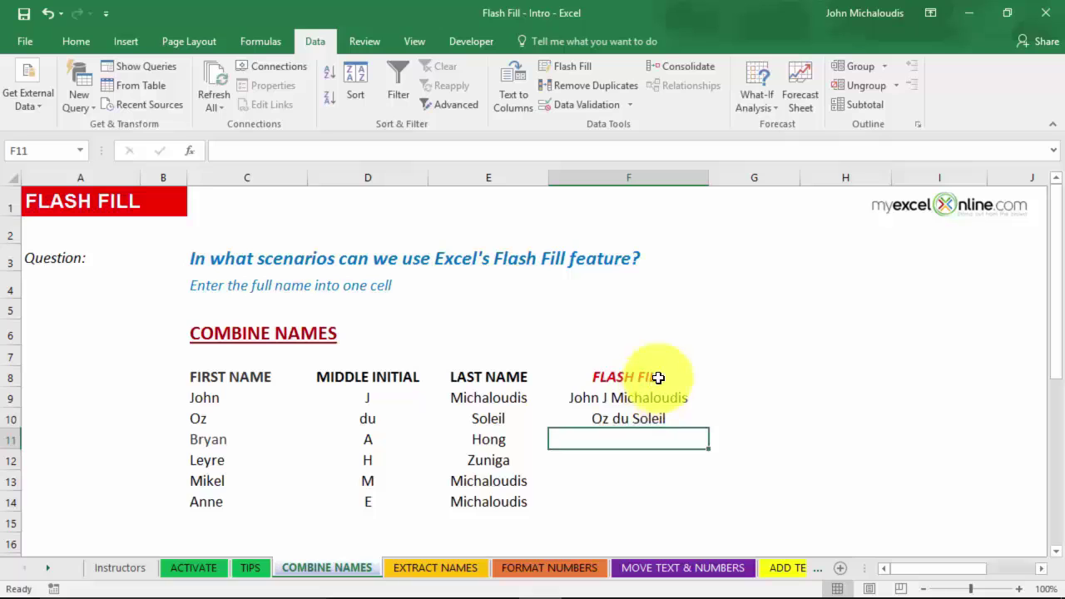
- Flash Fill the remaining full names into F11:F14 and check the results
click(573, 66)
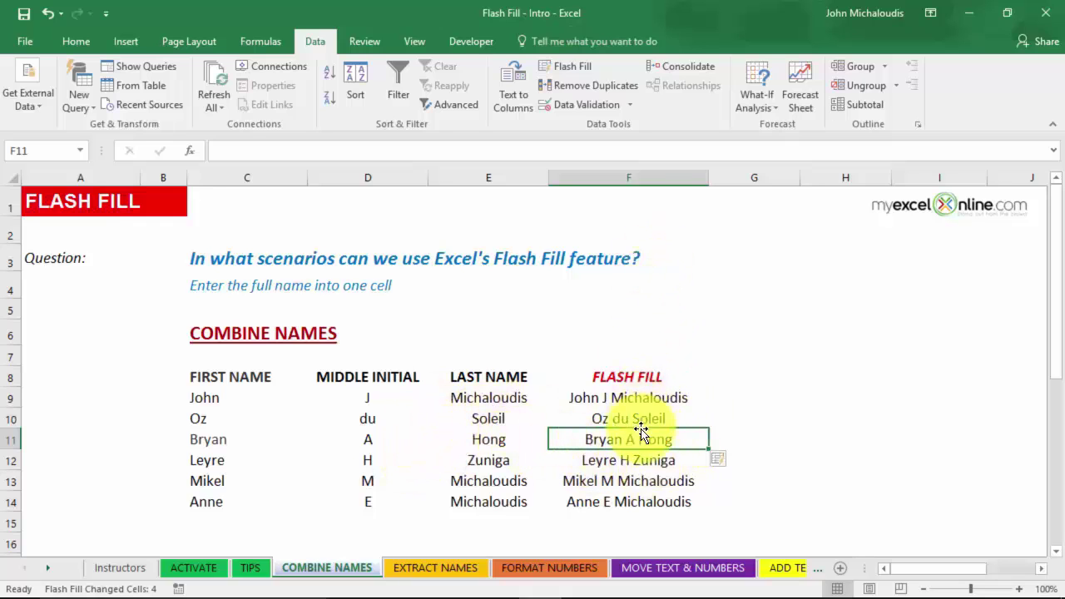
click(639, 458)
click(651, 499)
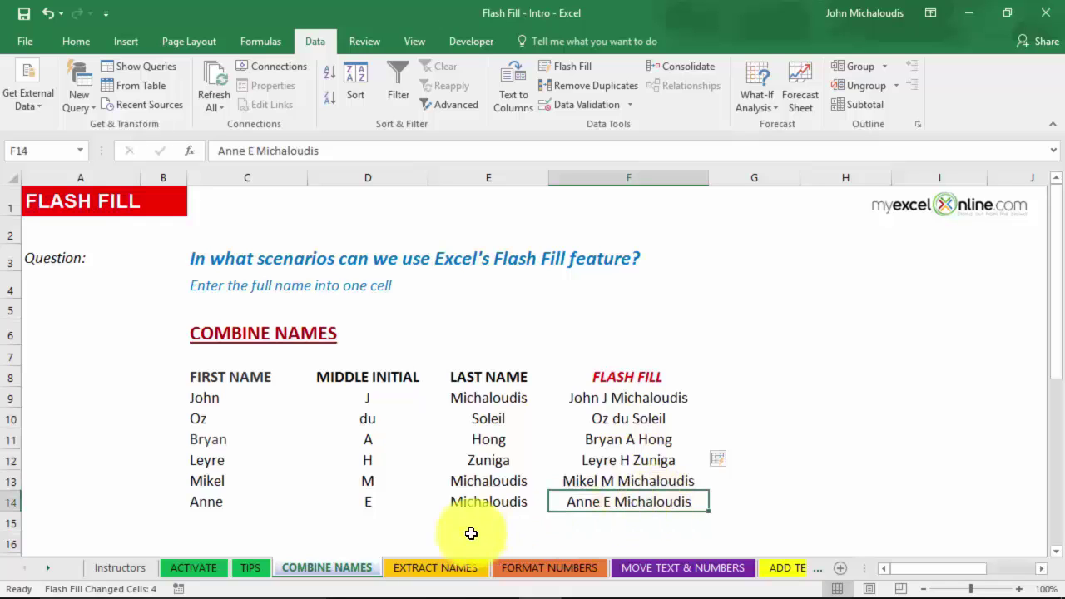
- On EXTRACT NAMES, type first-name examples in D9 and D10 and accept the suggested names for D11:D14
click(456, 568)
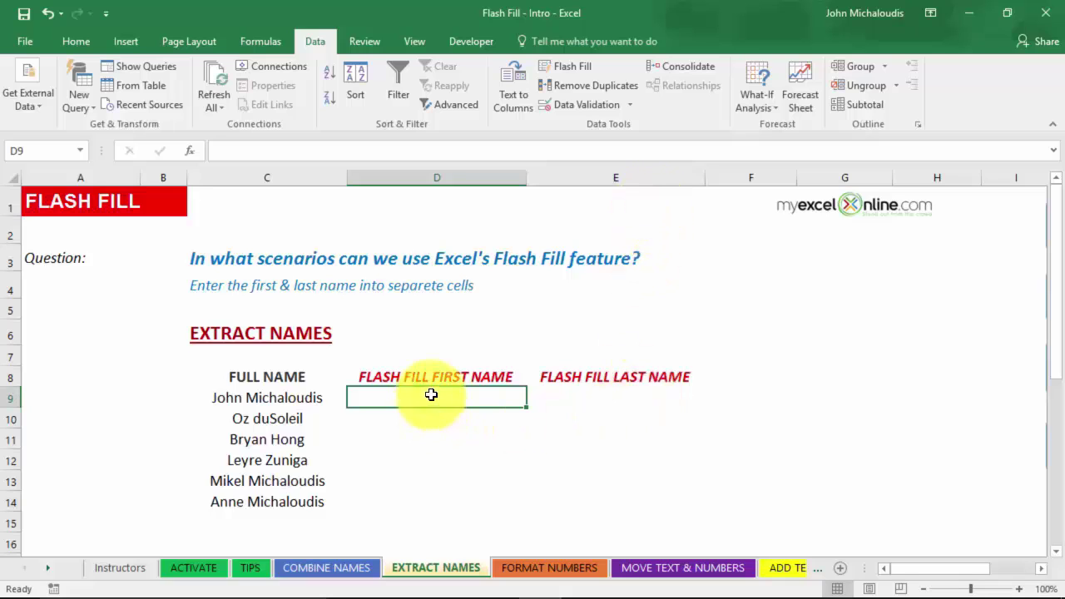
text(John)
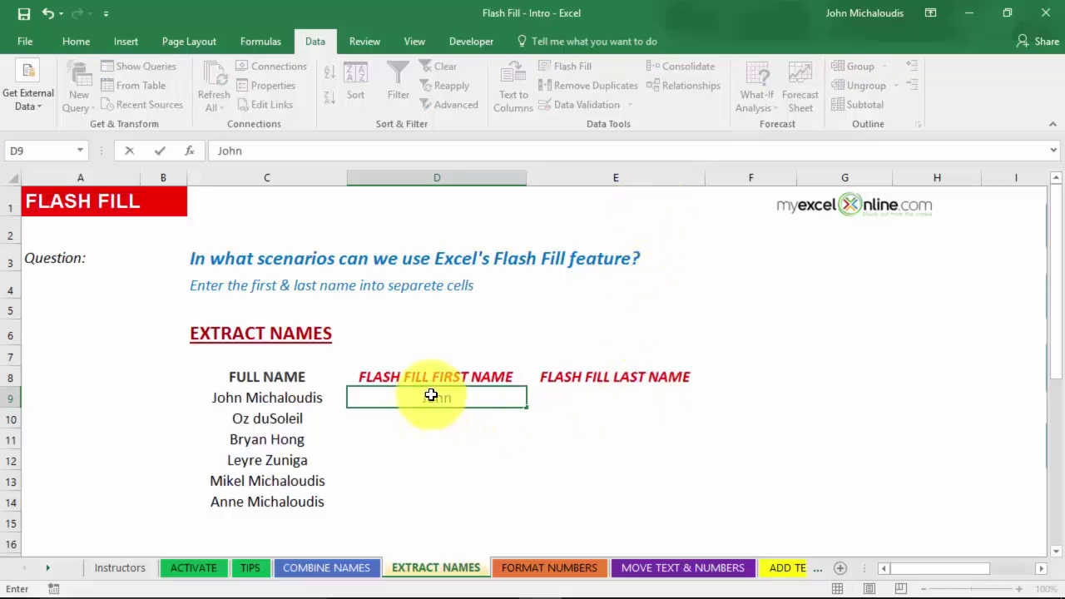
key(Return)
text(Oz)
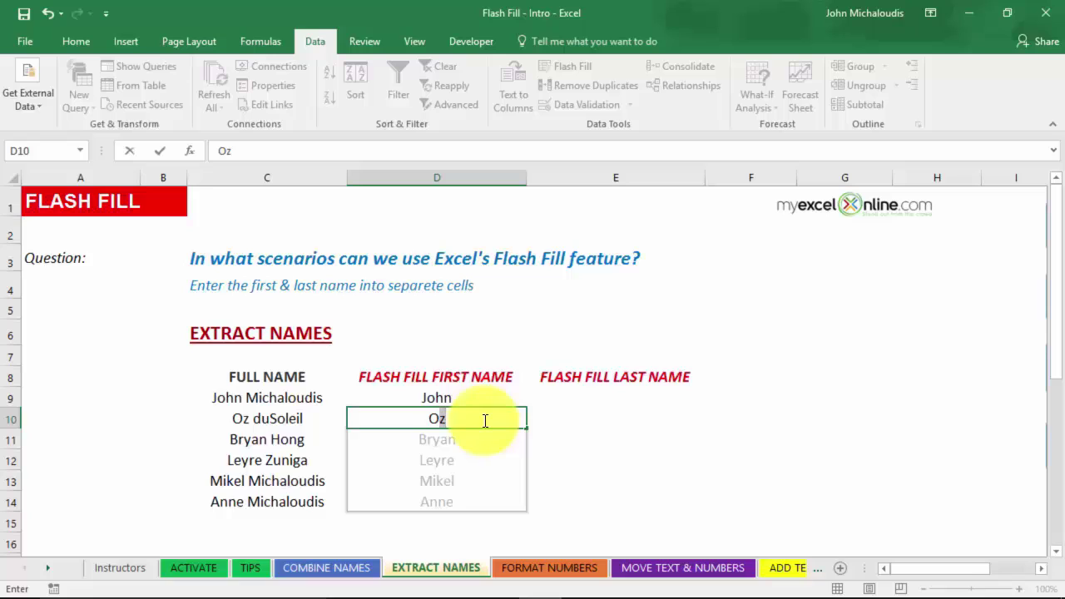
key(Return)
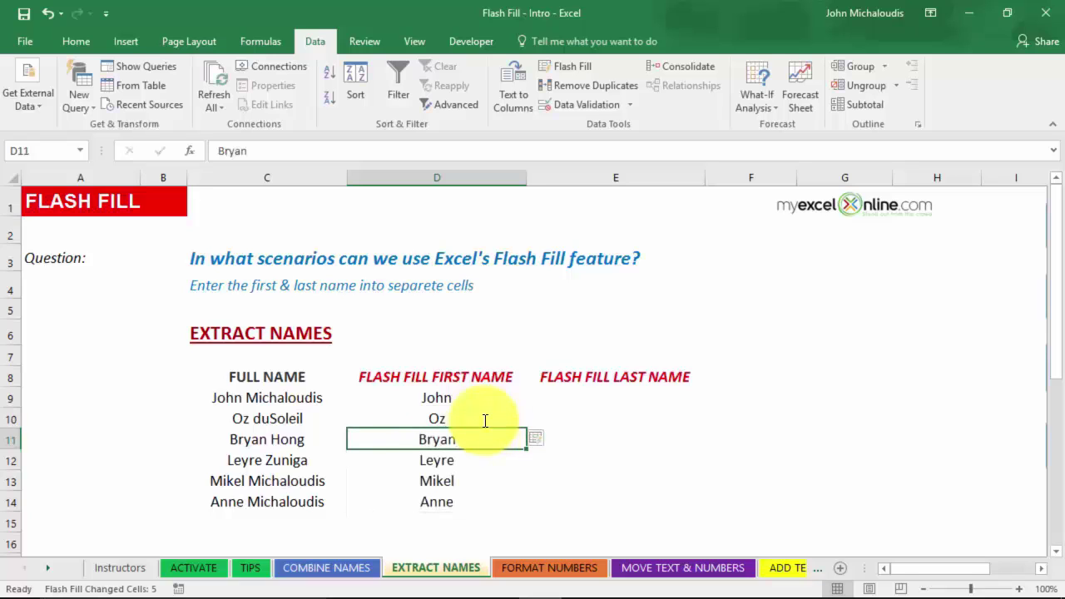
- View the Flash Fill options, then undo and redo the filled first names
click(554, 441)
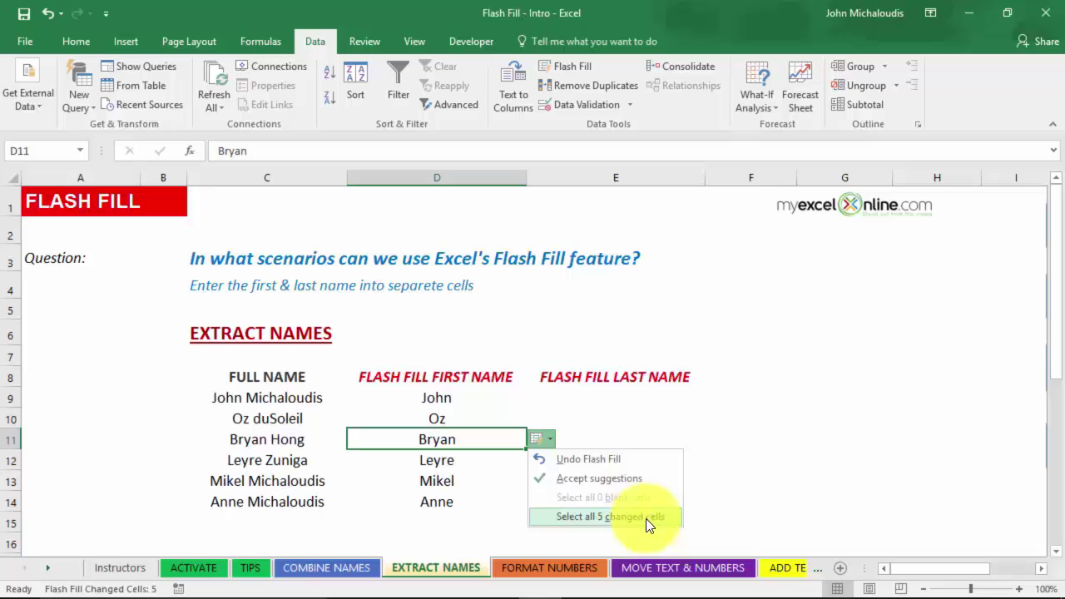
click(601, 419)
key(ctrl+z)
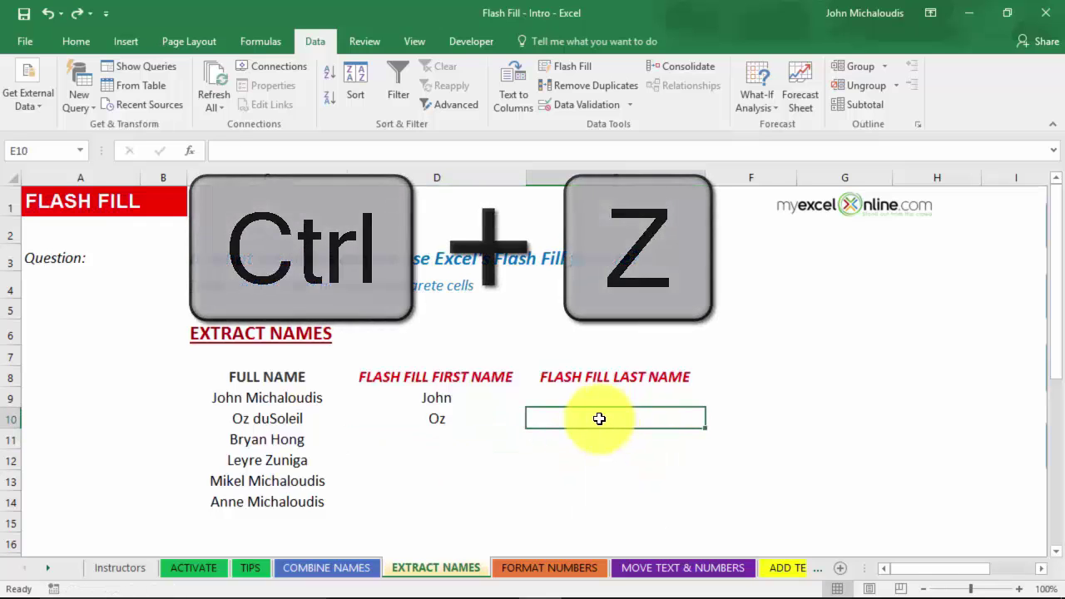
key(ctrl+y)
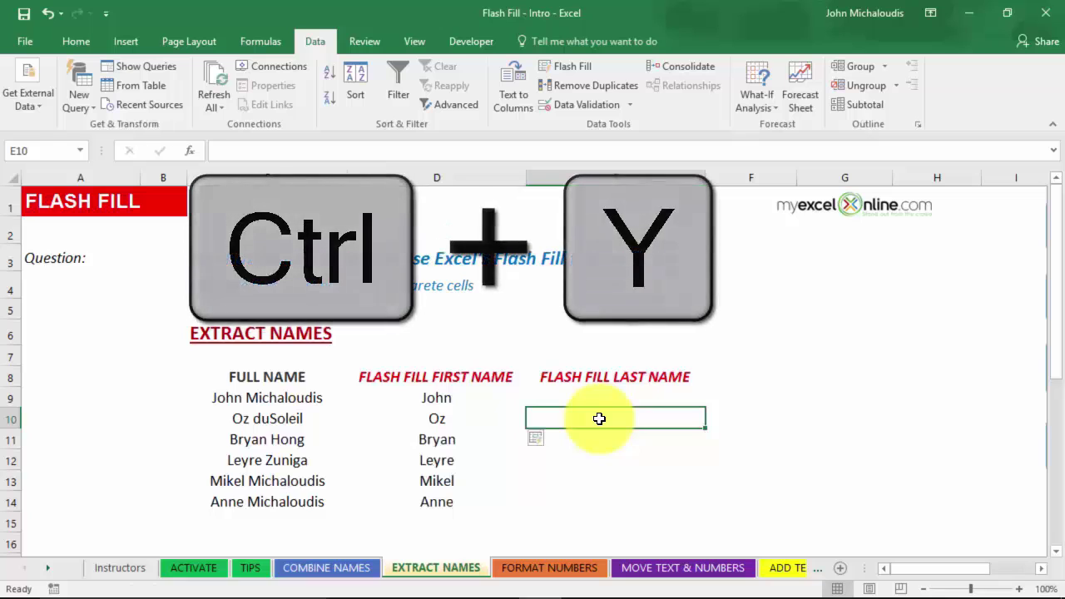
click(598, 396)
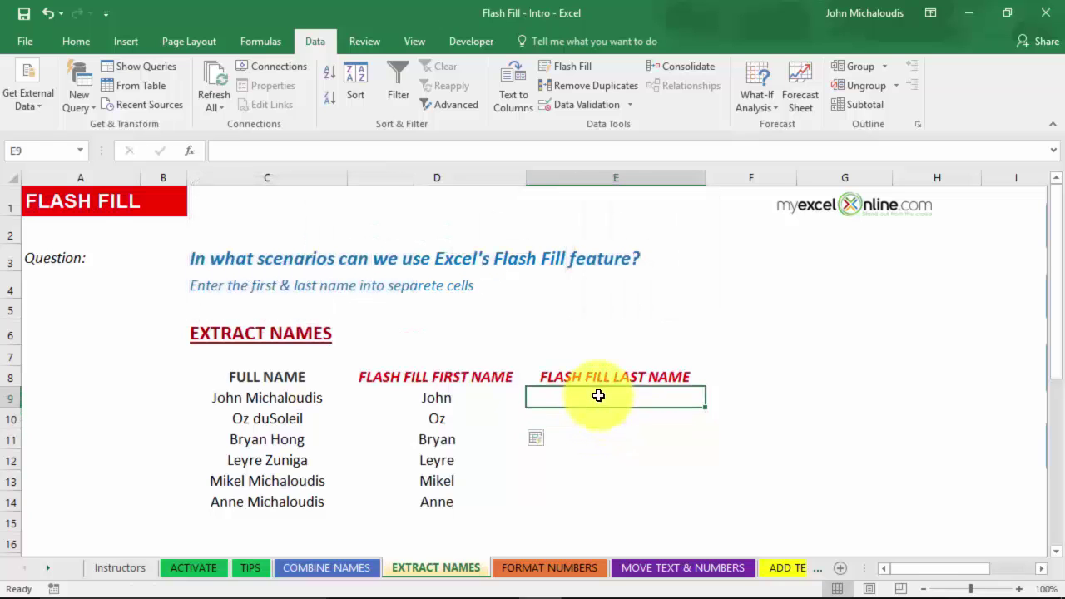
- Enter the last-name example in E9 and Flash Fill E10:E14 with Ctrl+E
text(Micha)
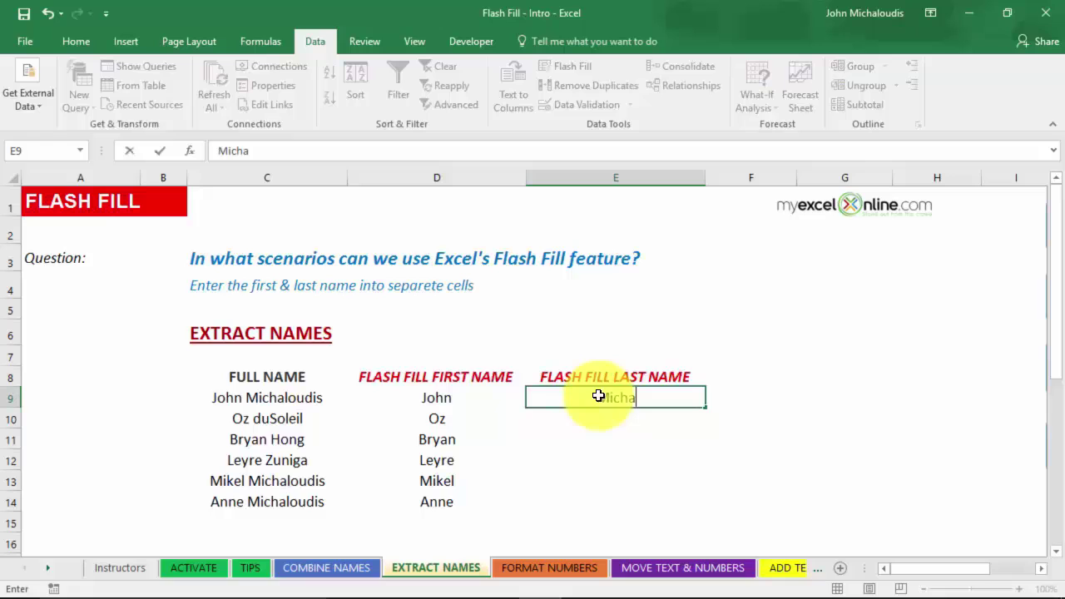
text(loudis)
key(Return)
key(ctrl+e)
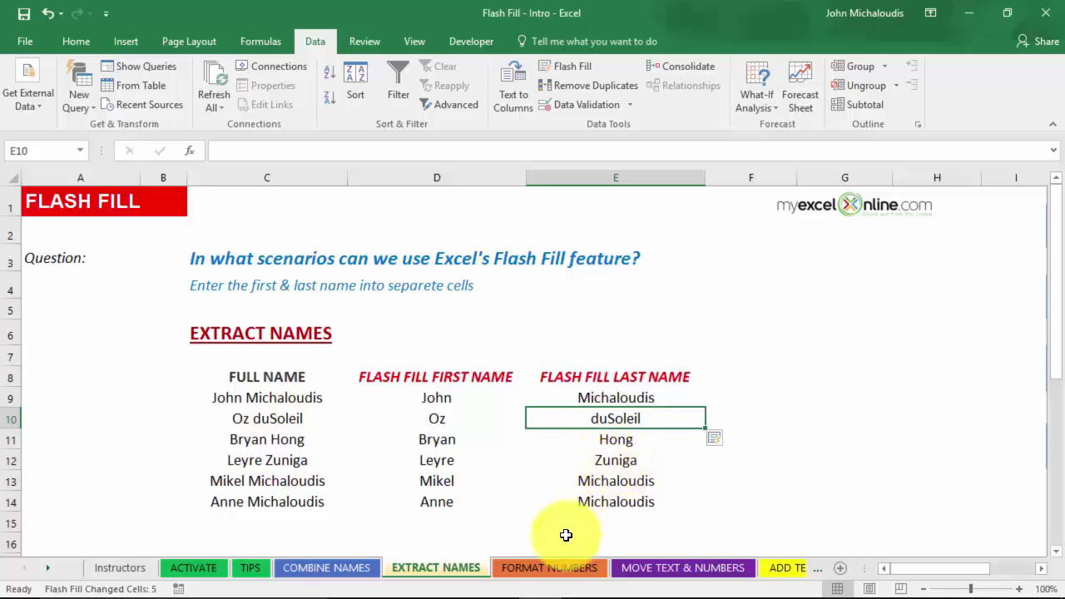
- On FORMAT NUMBERS, type a hyphenated phone-number example in D9 and Flash Fill D10:D13
click(565, 570)
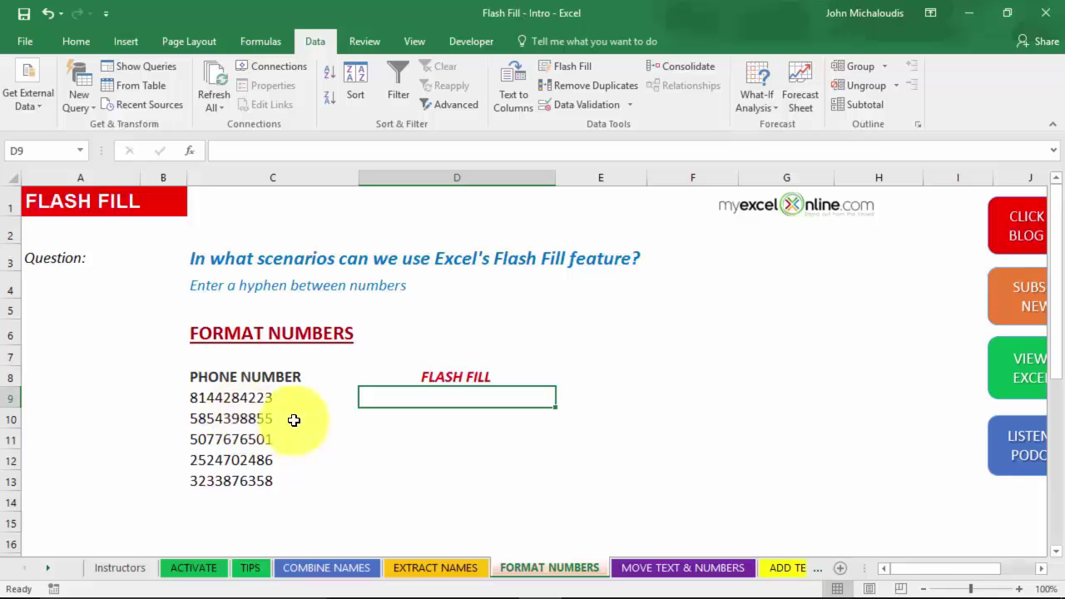
mouse_move(266, 383)
mouse_down()
mouse_move(264, 463)
mouse_move(278, 488)
mouse_up()
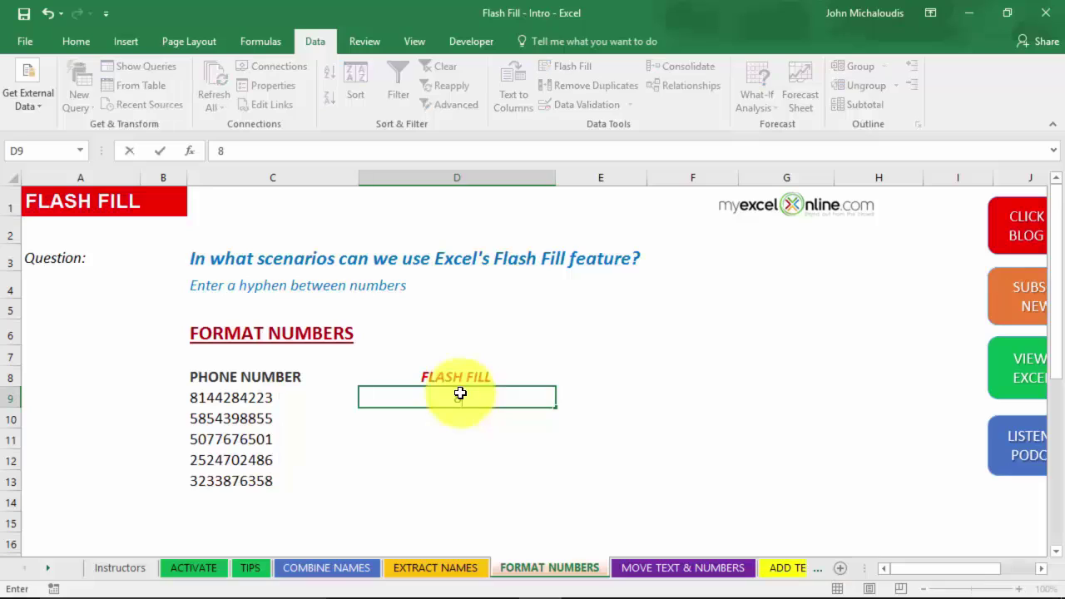
text(814-428-422)
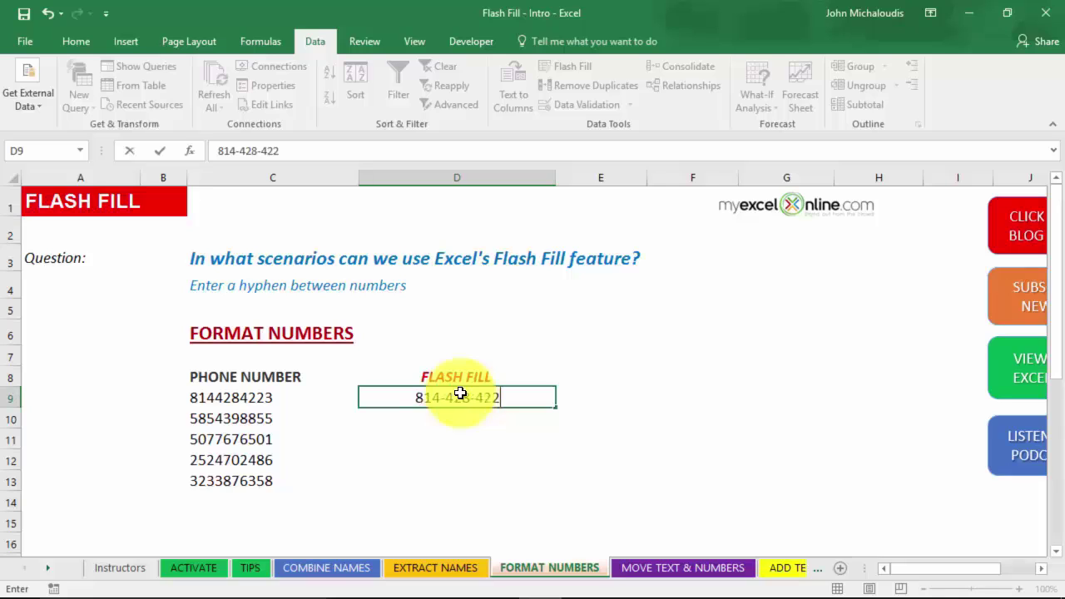
key(ctrl+Return)
key(Return)
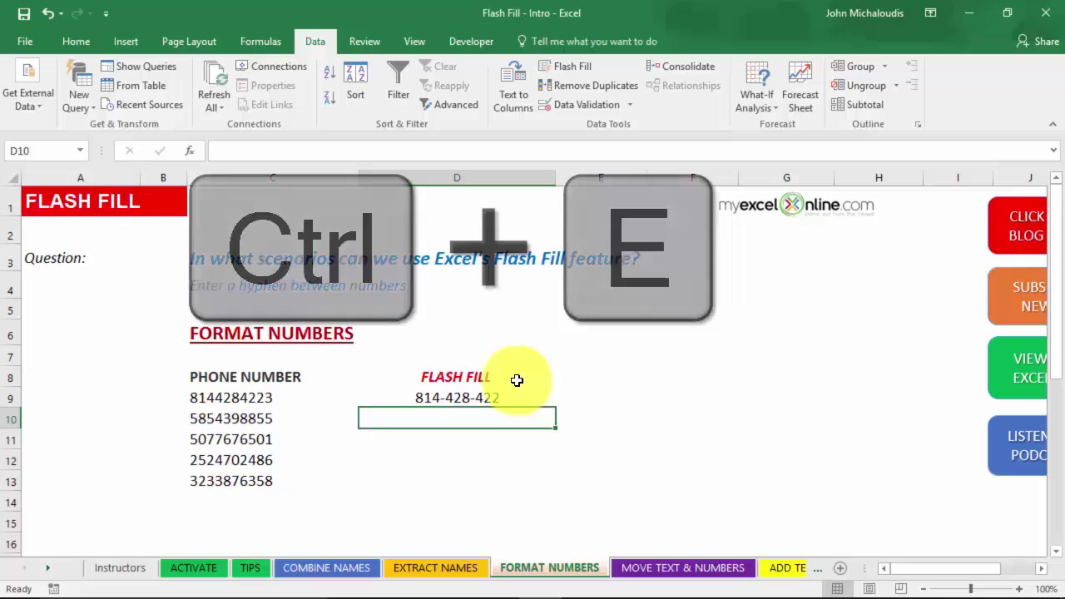
key(ctrl+e)
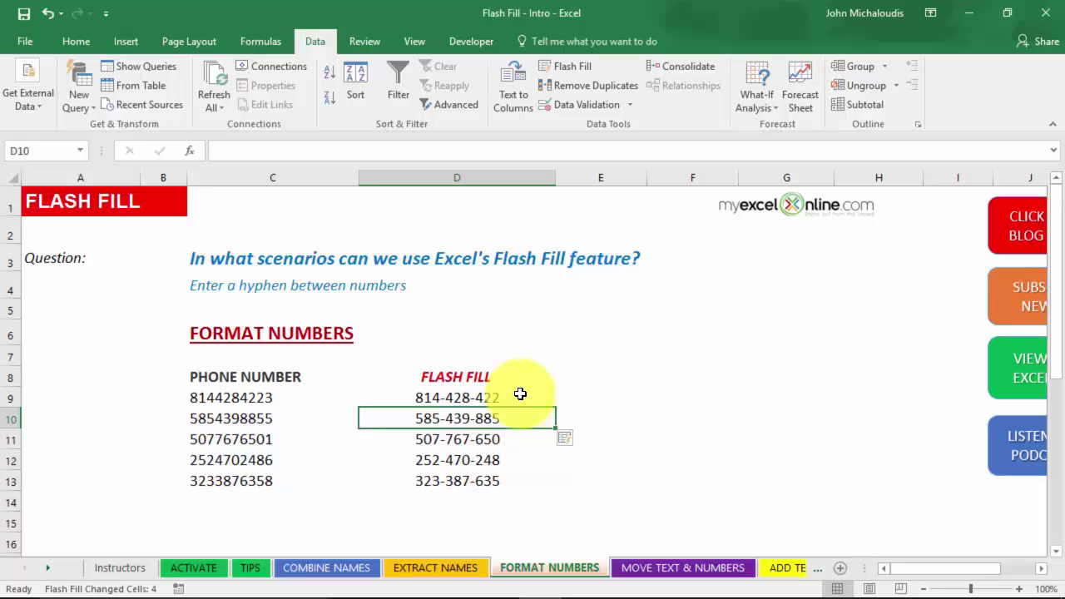
- Clear the previous Flash Fill results from D9:D13
drag(488, 419, 495, 481)
drag(497, 398, 499, 483)
key(Delete)
- Flash Fill the phone numbers hyphenated with an -AA suffix, then show MOVE TEXT & NUMBERS
click(492, 397)
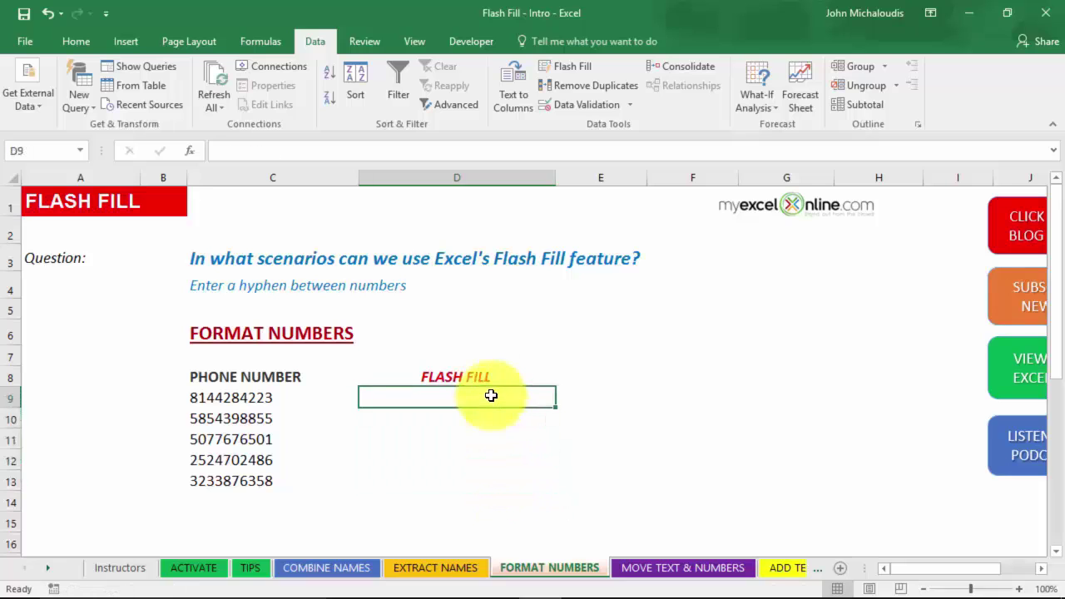
text(814-)
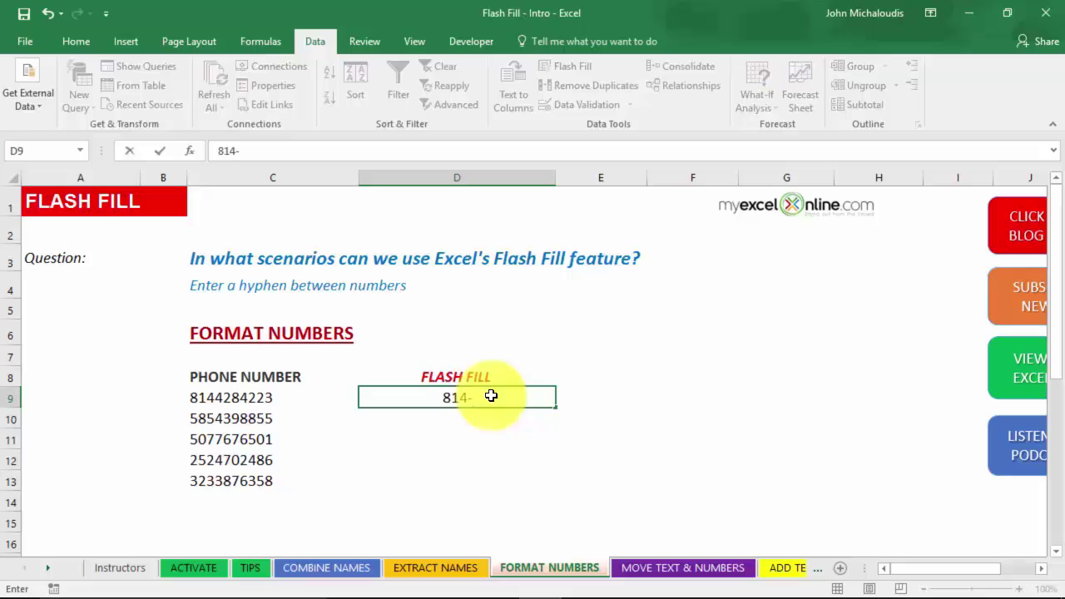
text(428-422)
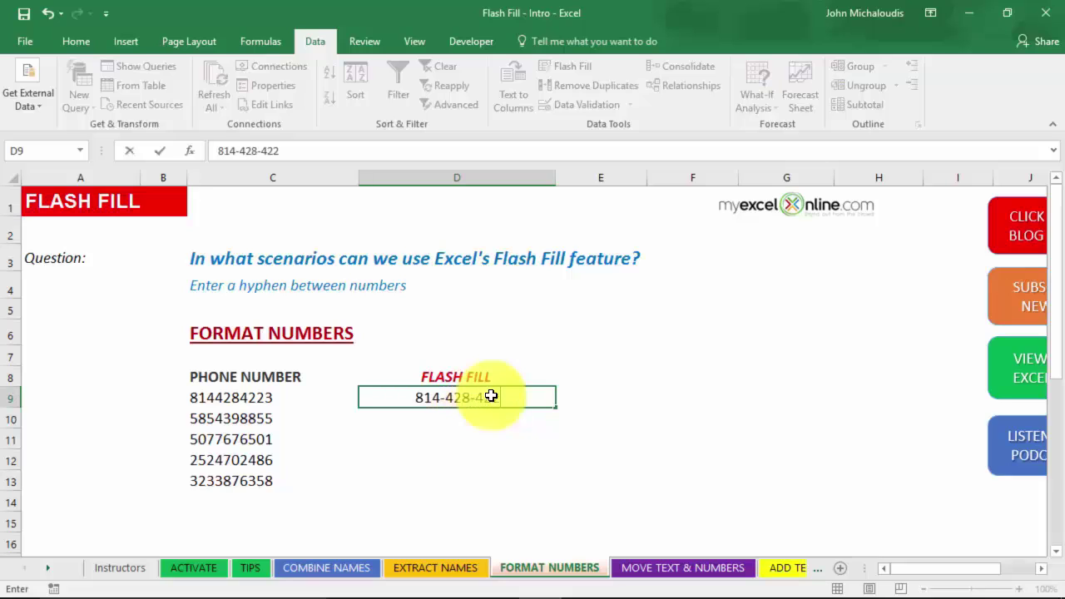
text(-AA)
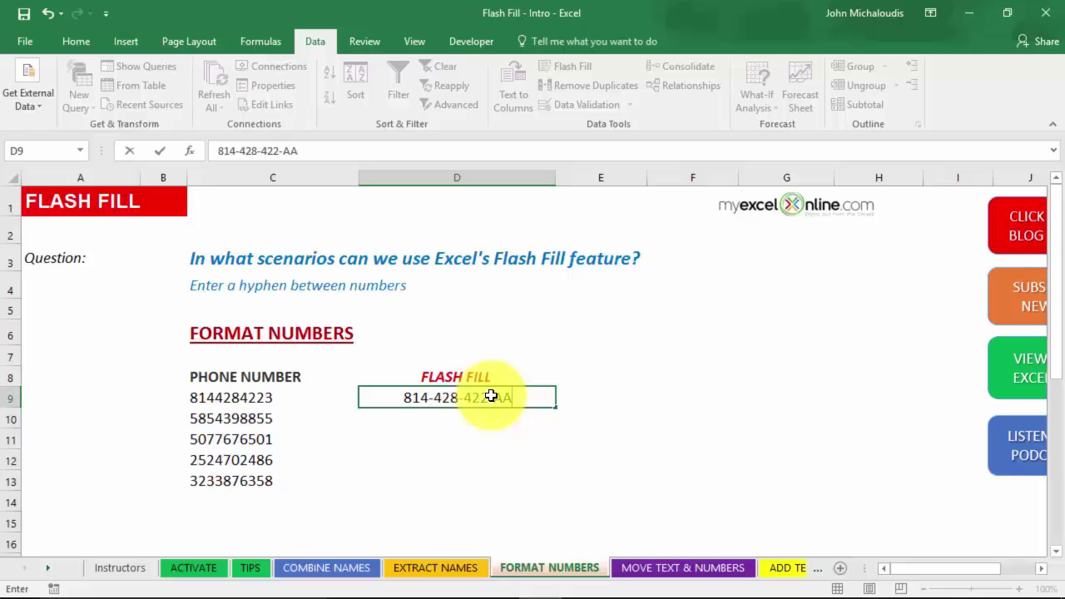
key(Return)
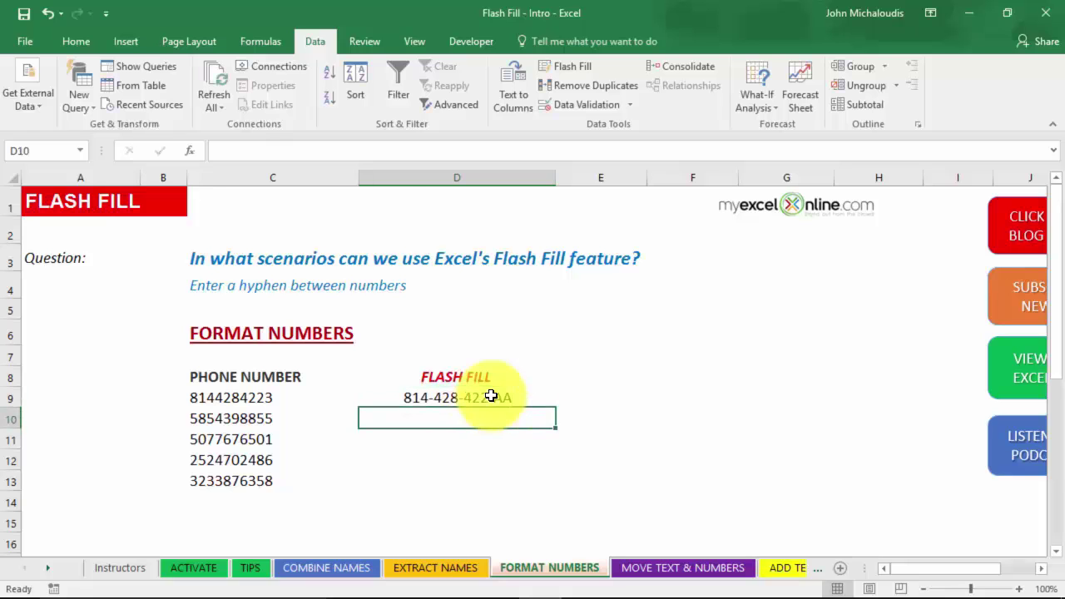
key(ctrl+e)
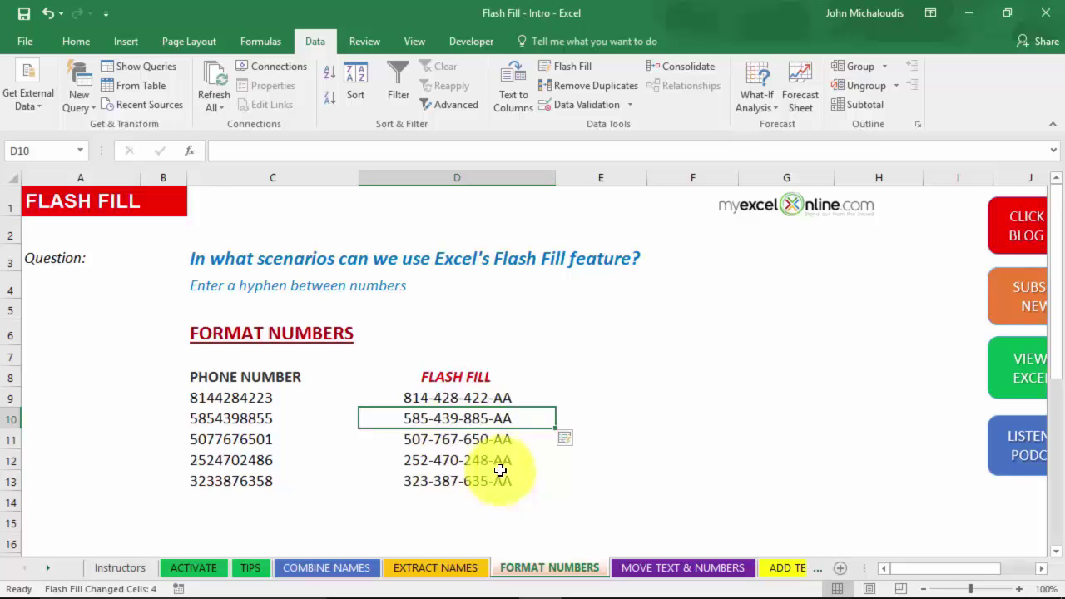
click(651, 567)
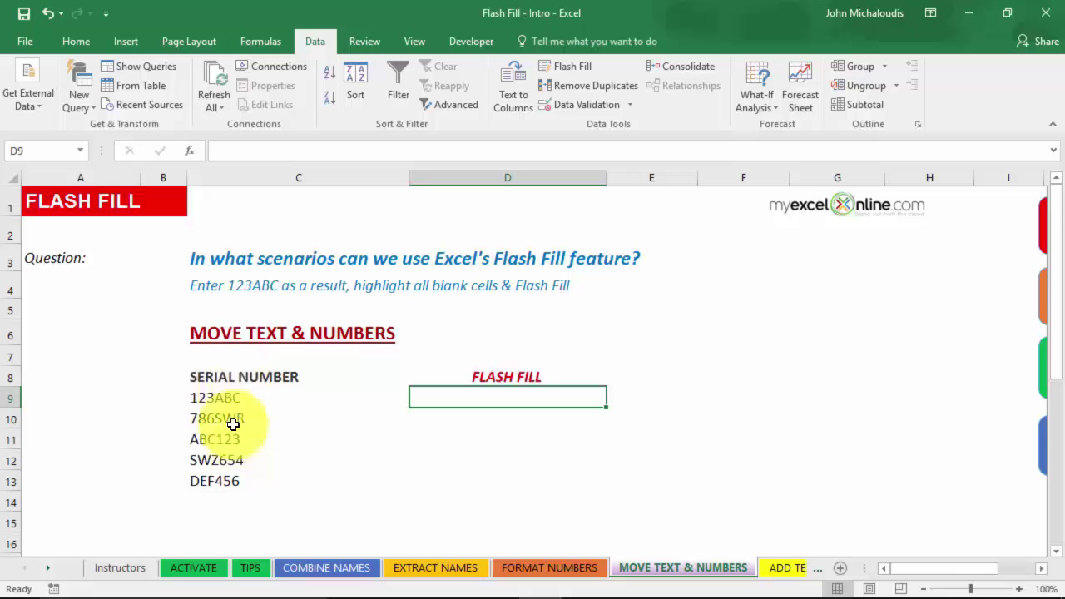
- Enter 123ABC as the example result in both D9 and D11
click(221, 446)
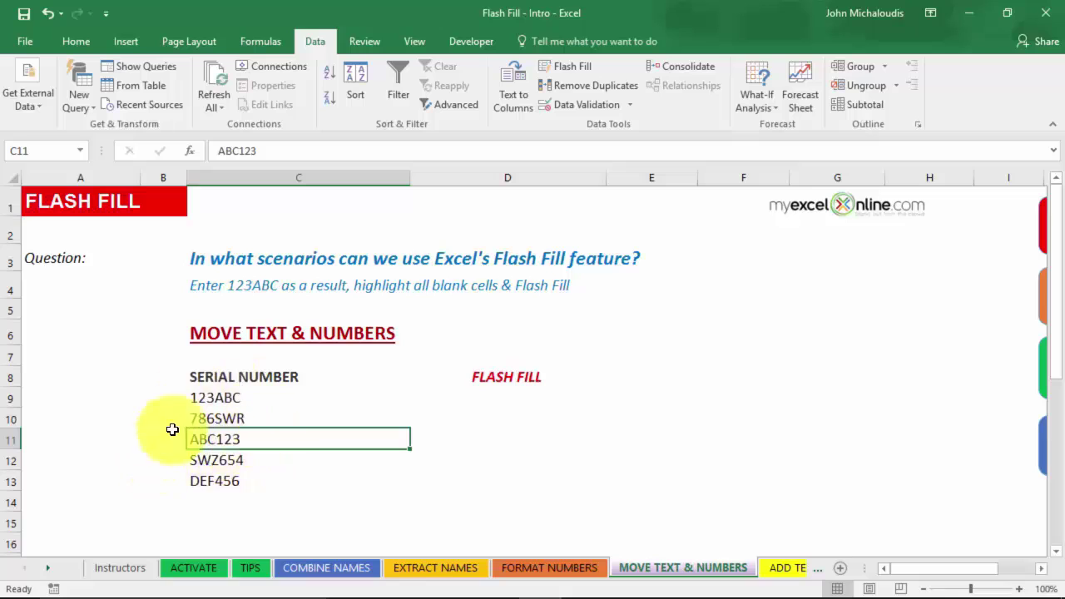
click(495, 393)
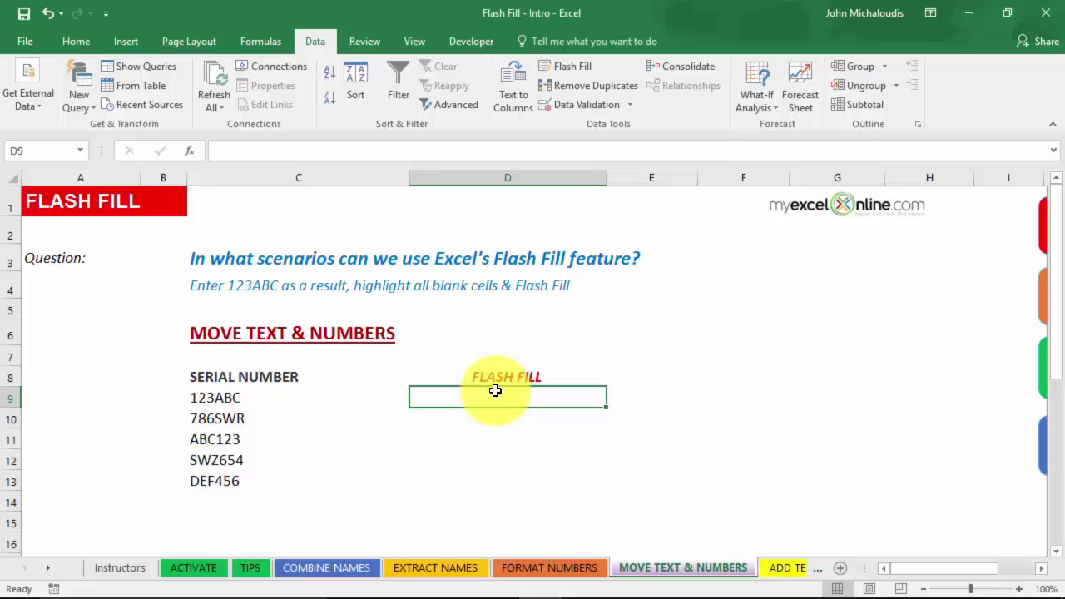
text(123ABC)
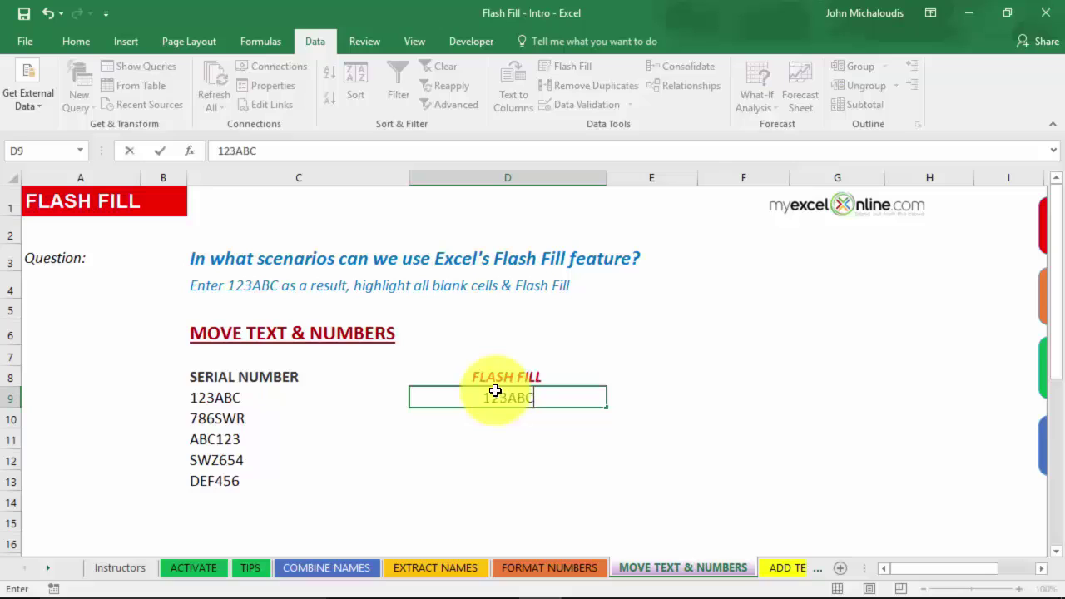
key(Return)
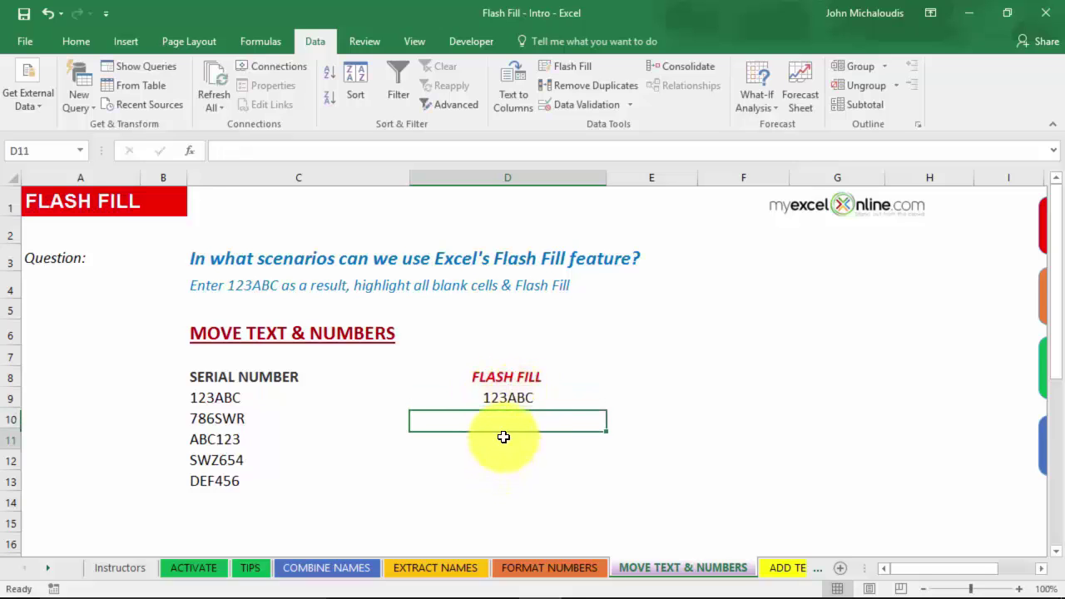
click(505, 436)
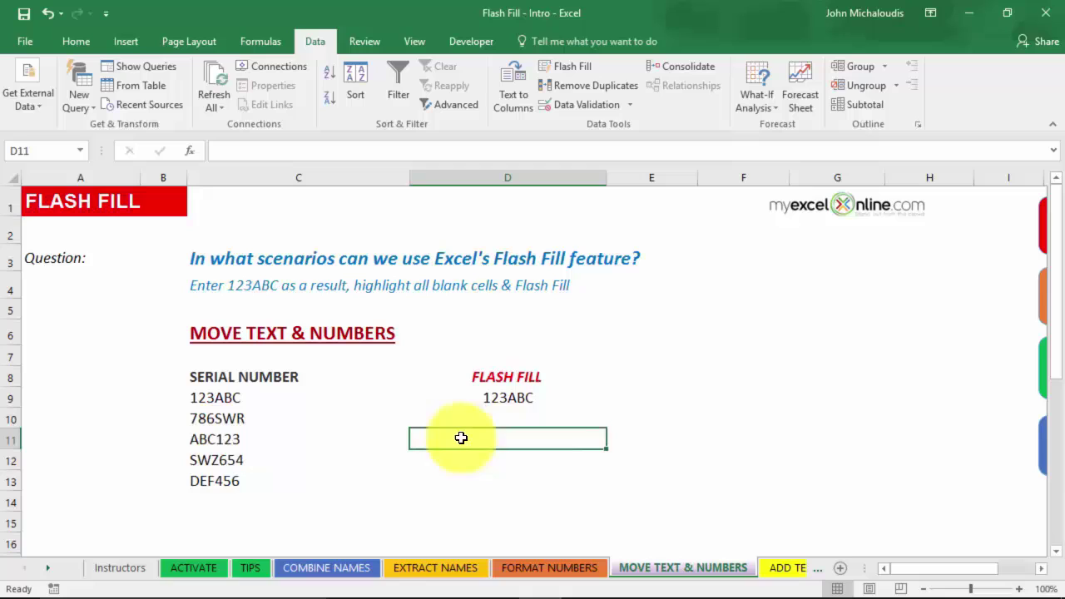
text(123)
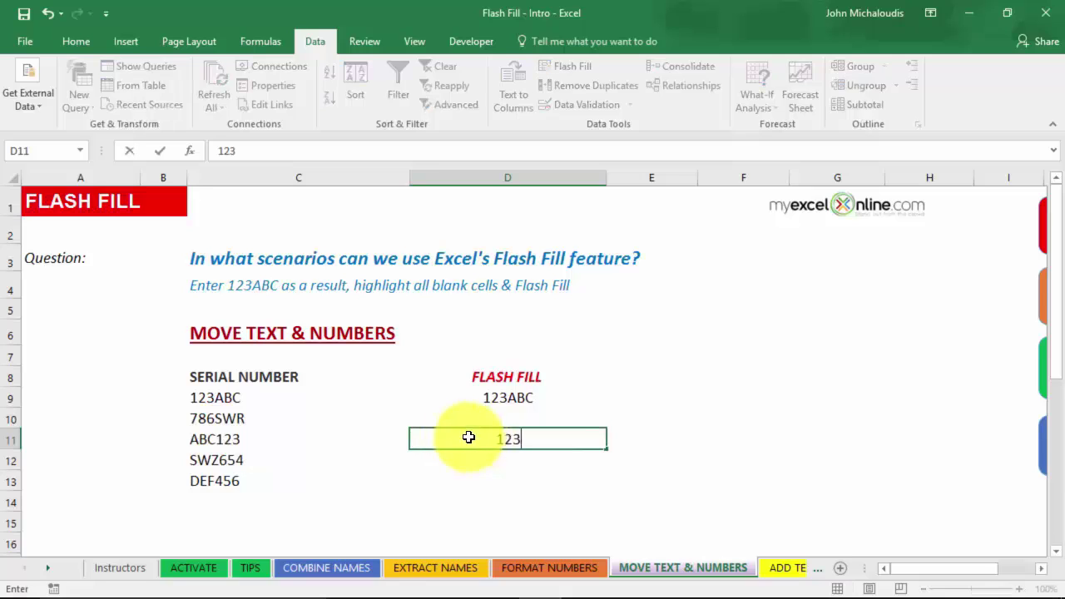
text(ABC)
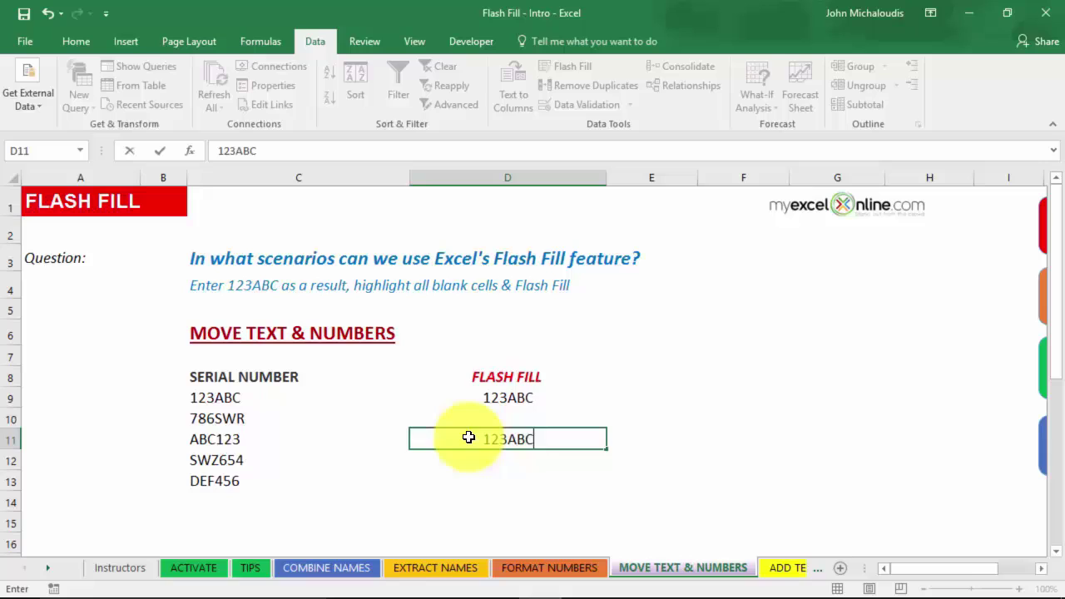
key(Return)
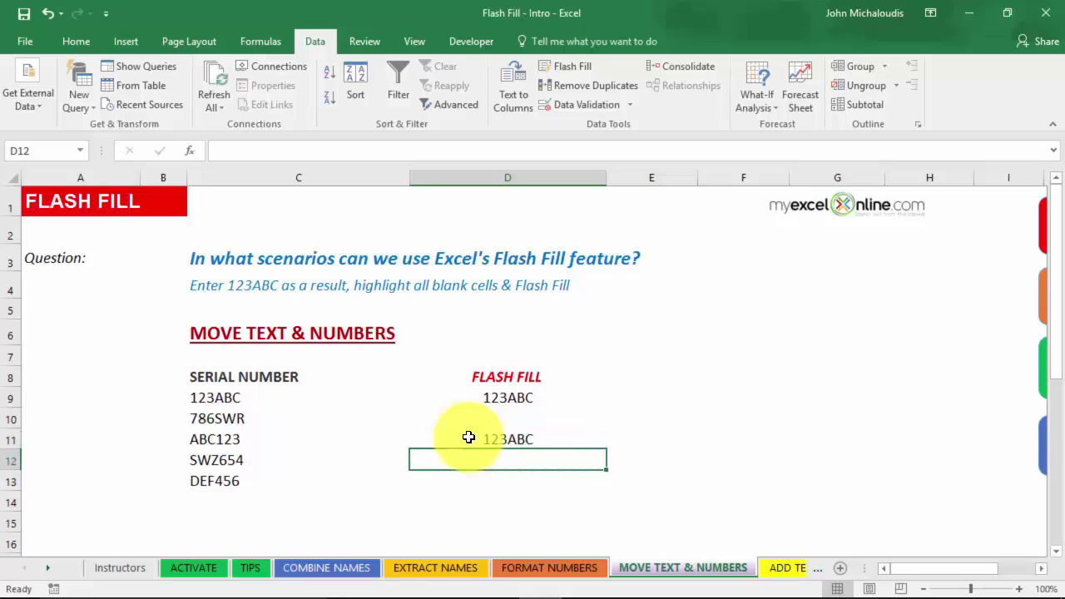
- Flash Fill D9:D13 with digits-first serials, then re-enter 456DEF in D13
drag(504, 401, 504, 474)
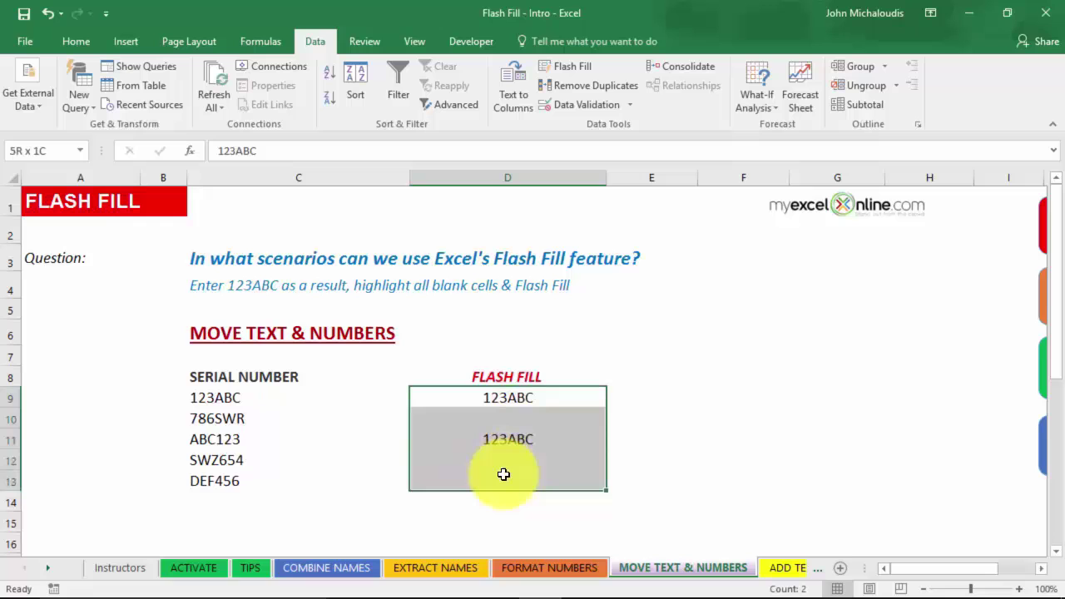
key(ctrl+e)
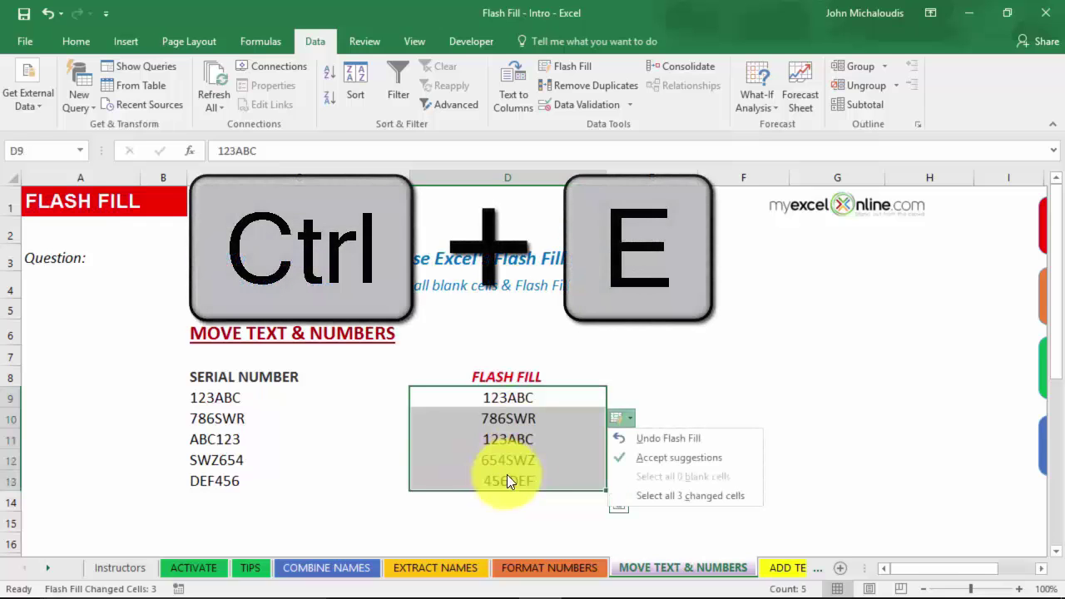
click(550, 439)
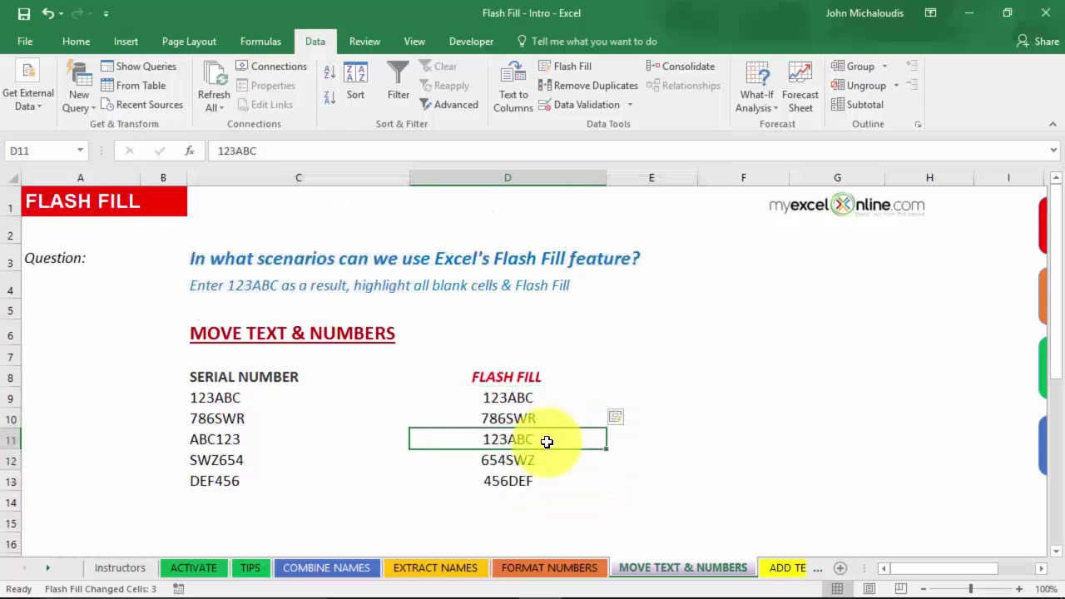
click(534, 481)
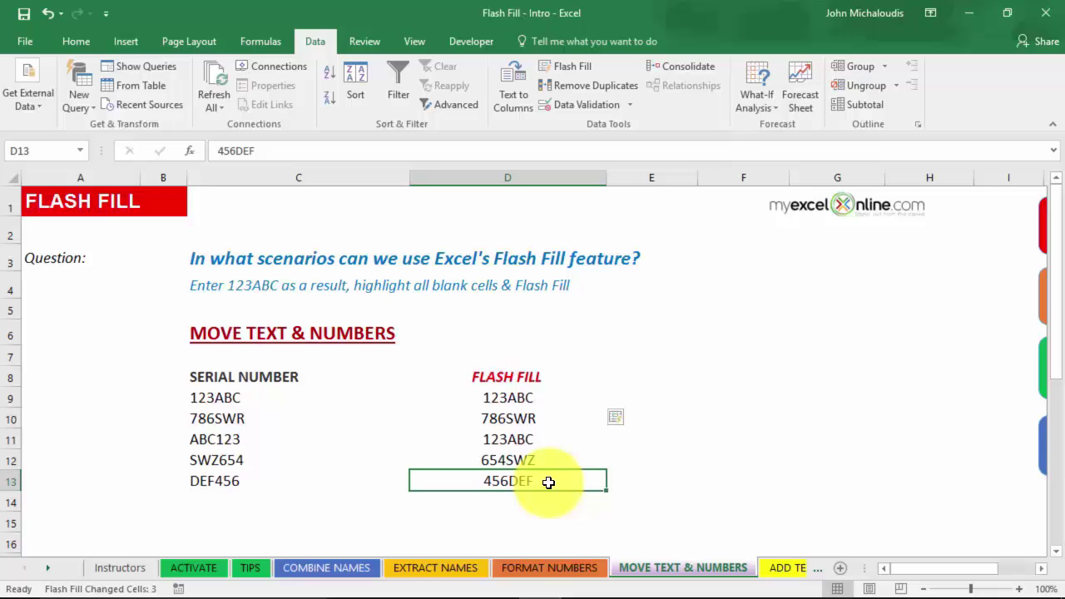
text(456)
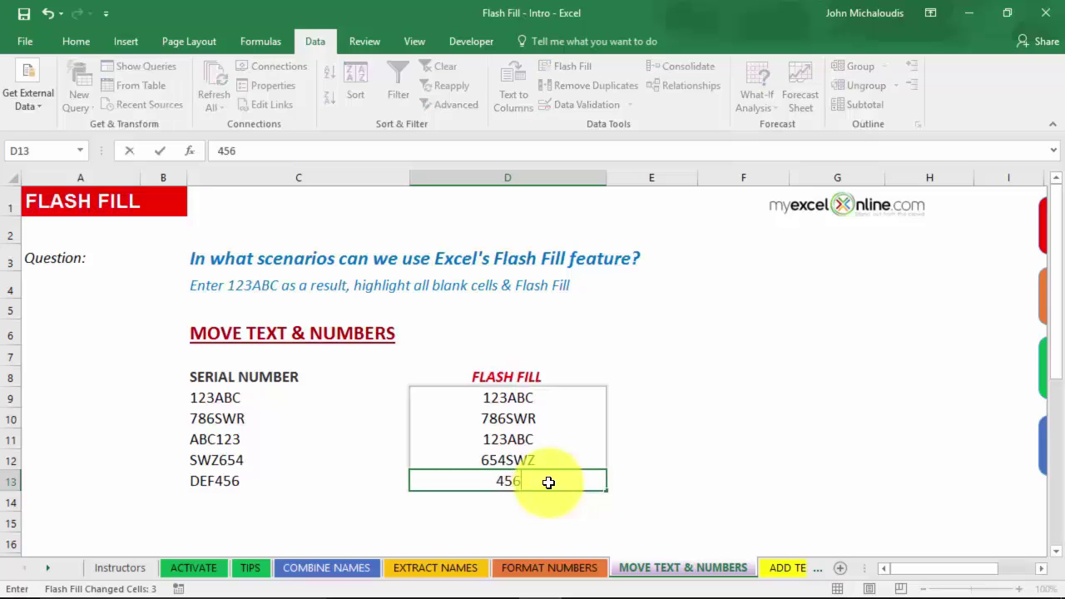
text(DEF)
key(Return)
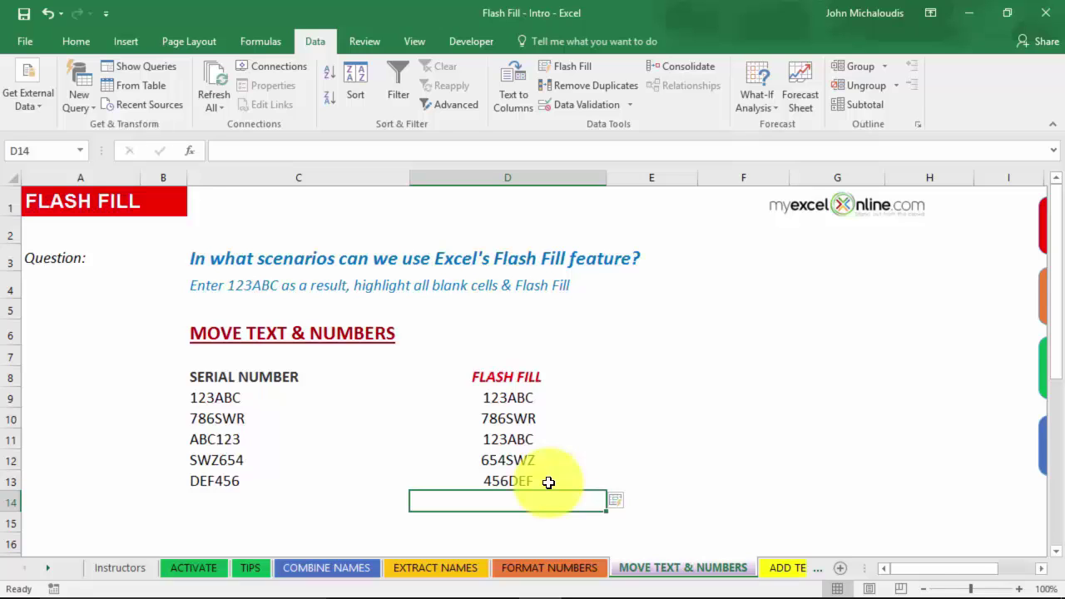
click(778, 568)
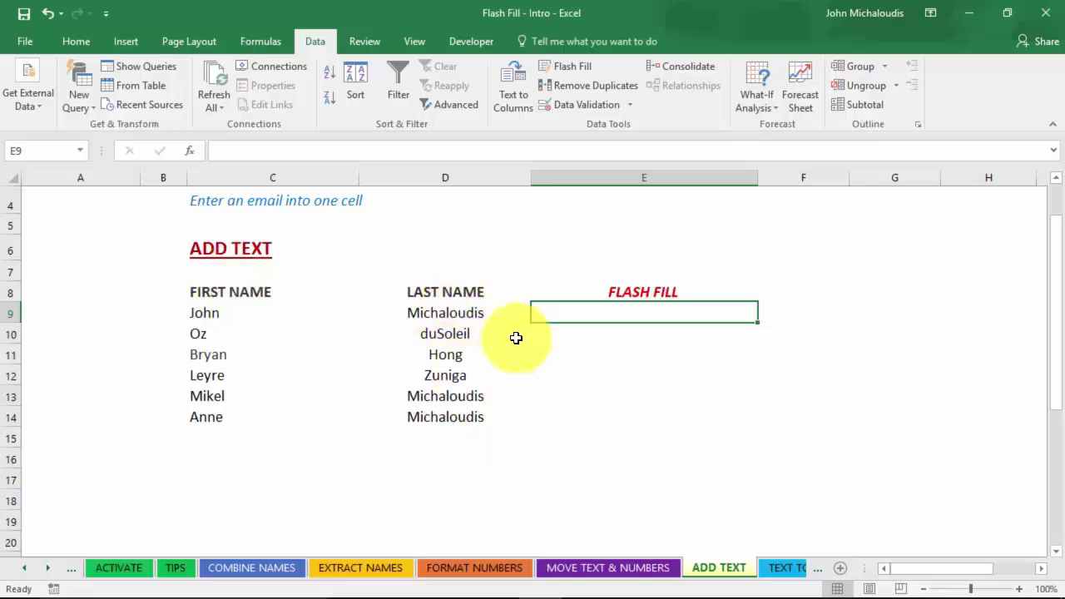
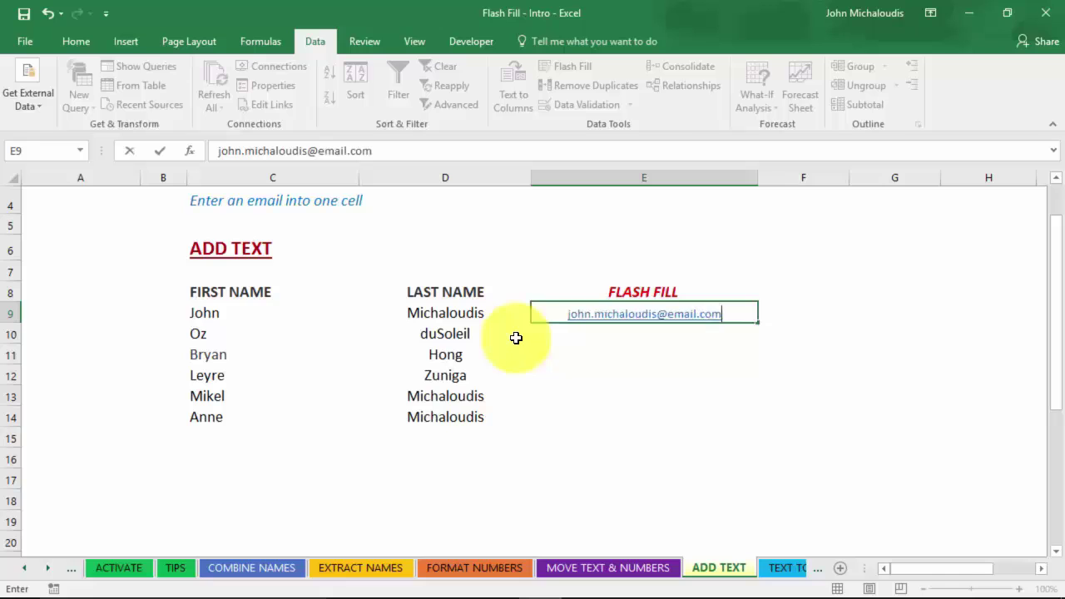
key(Return)
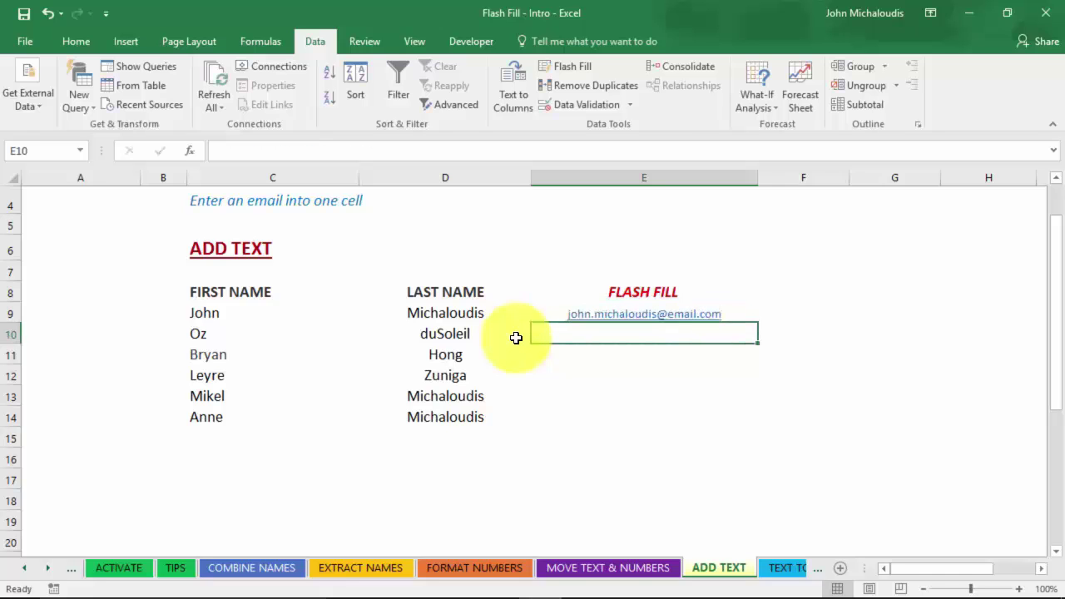
click(579, 64)
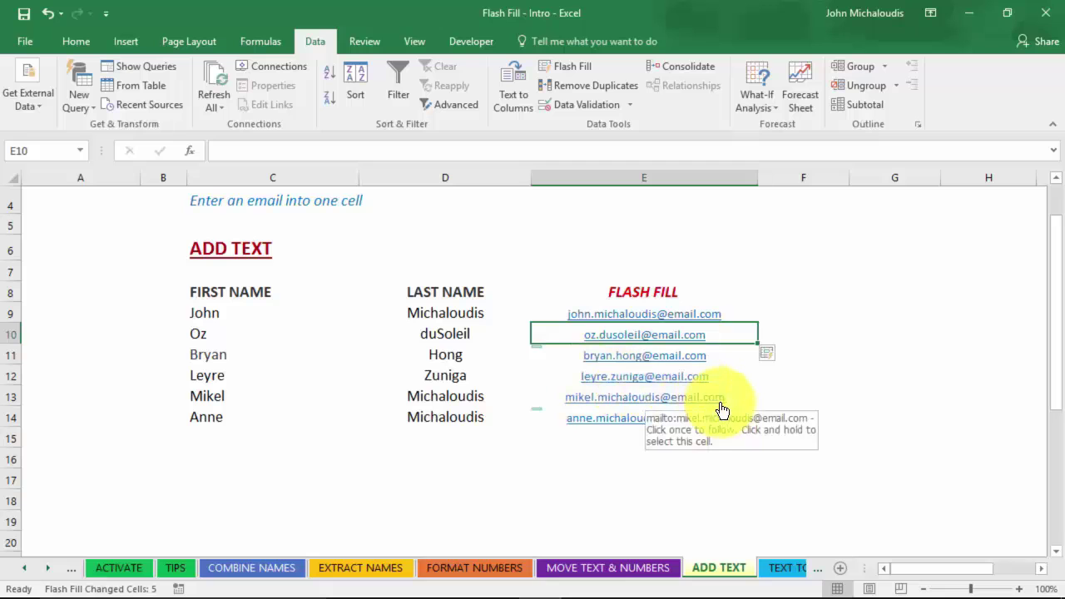
- On TEXT TO DATES, enter 31/01/2016 in D16 and 15/01/2016 in D15, then select D9
click(785, 569)
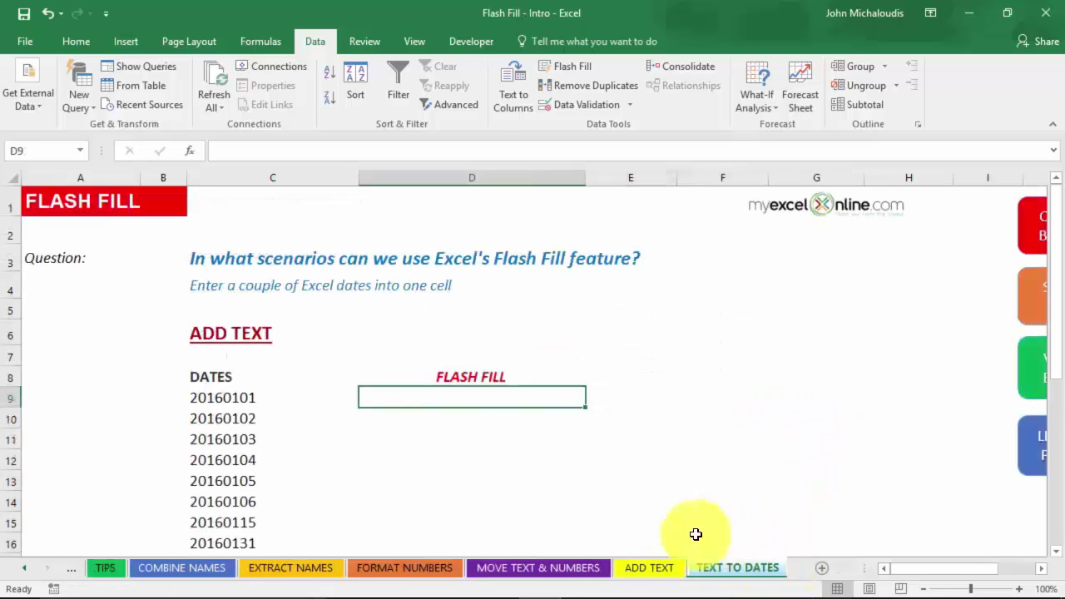
scroll(367, 391, down, 1)
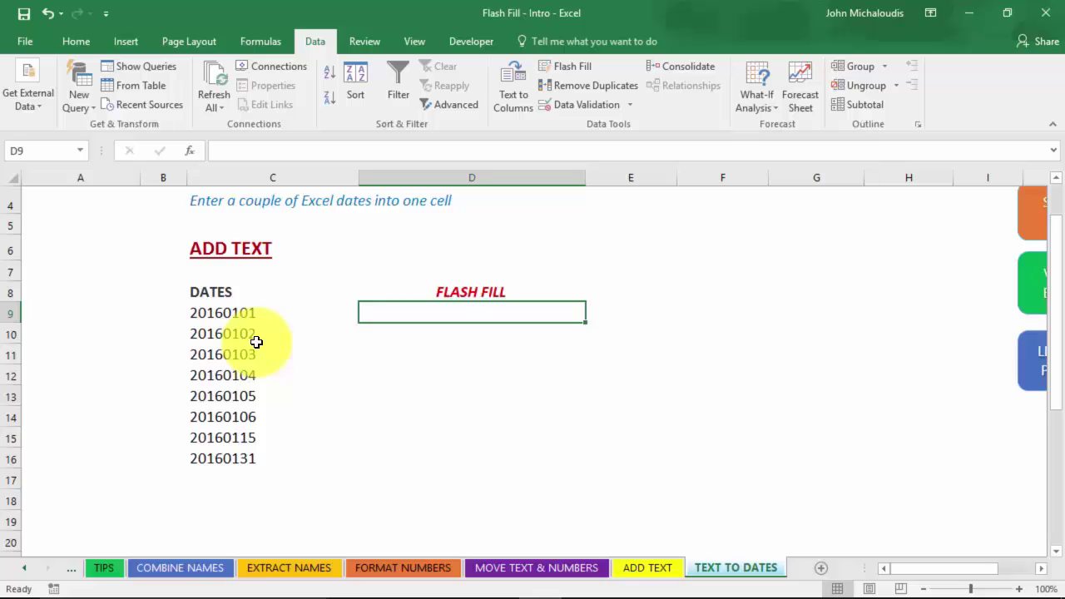
click(439, 456)
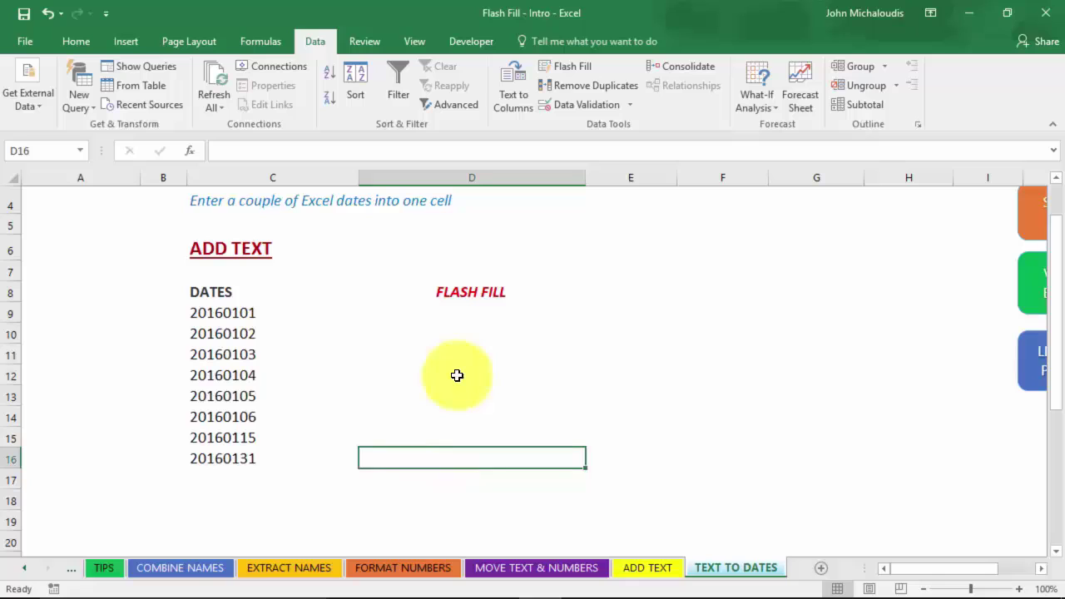
text(31)
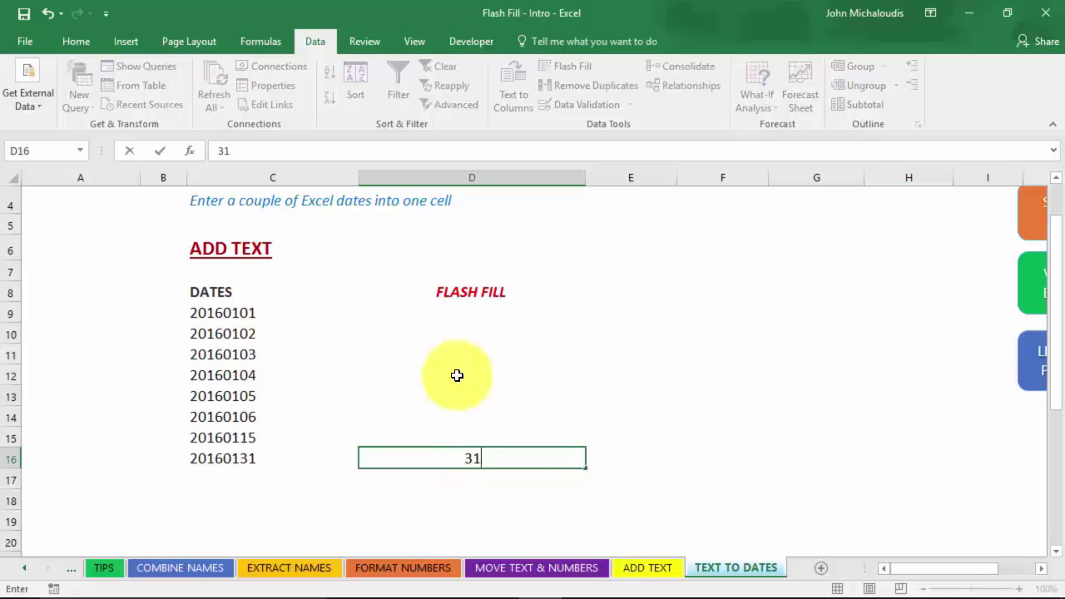
text(/01/2016)
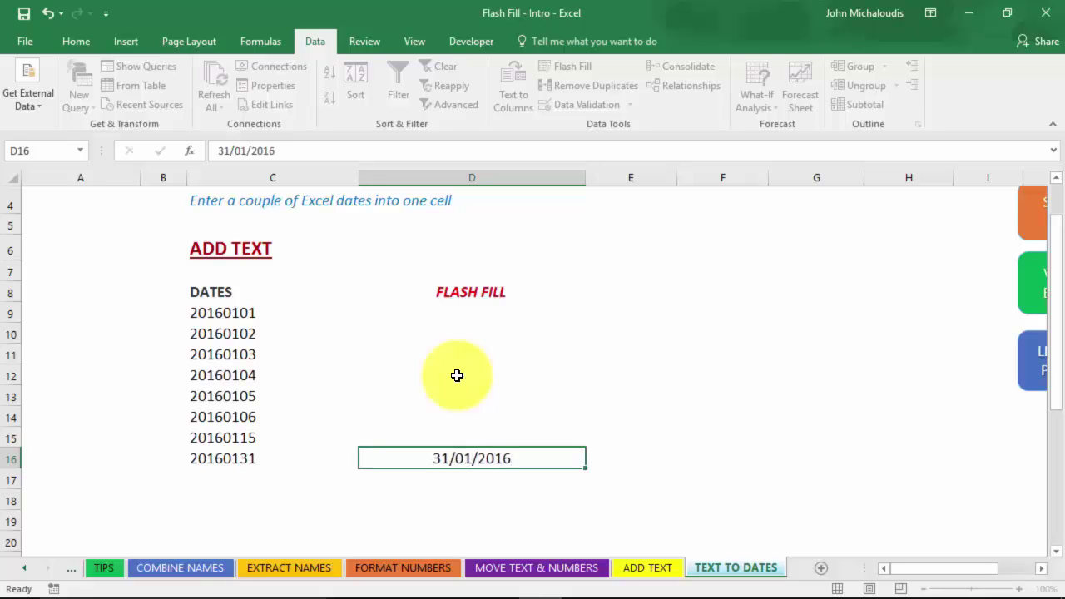
key(Return)
click(462, 439)
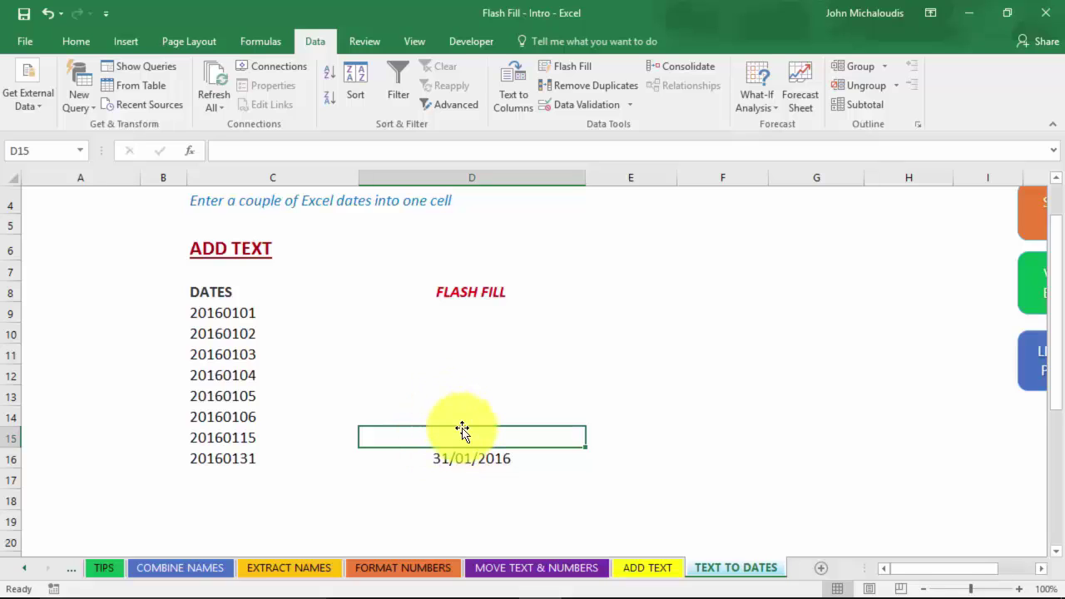
text(15/01/2016)
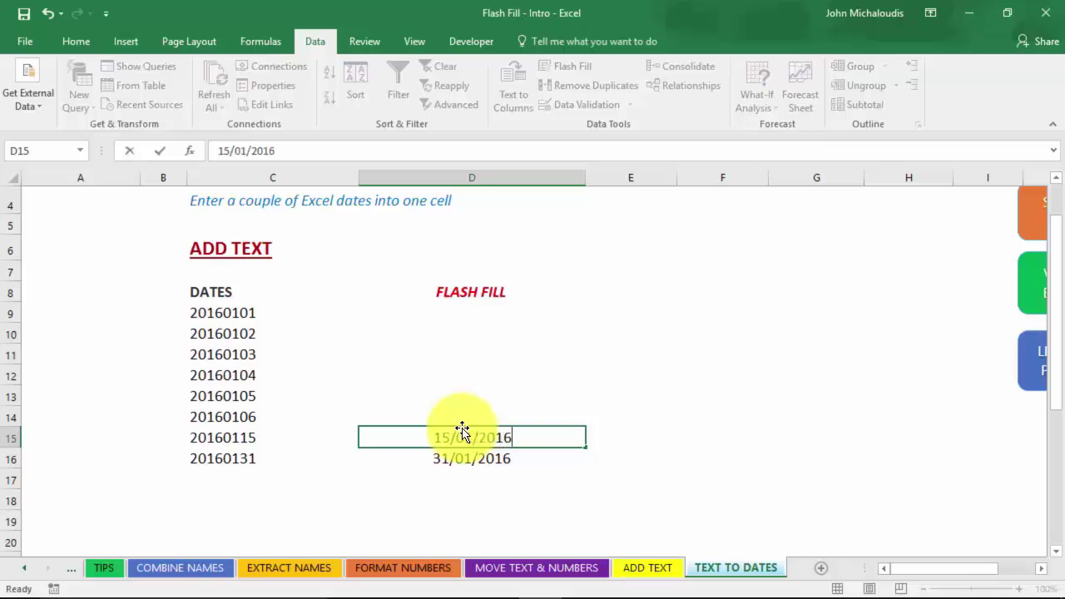
key(Return)
click(464, 310)
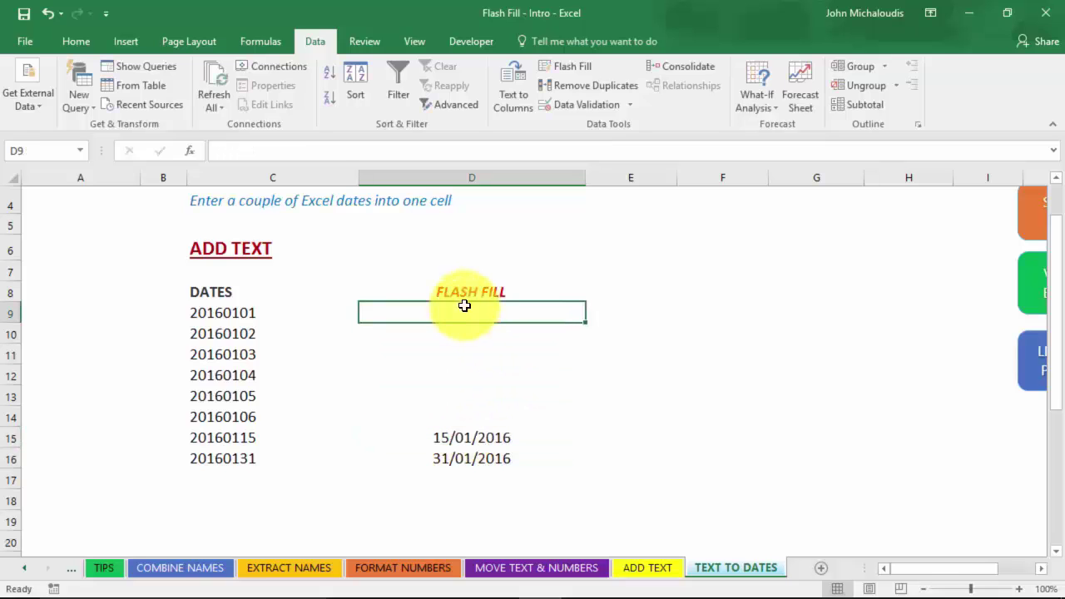
- Flash Fill D9:D14 with the dates 01/01/2016 through 06/01/2016
key(ctrl+e)
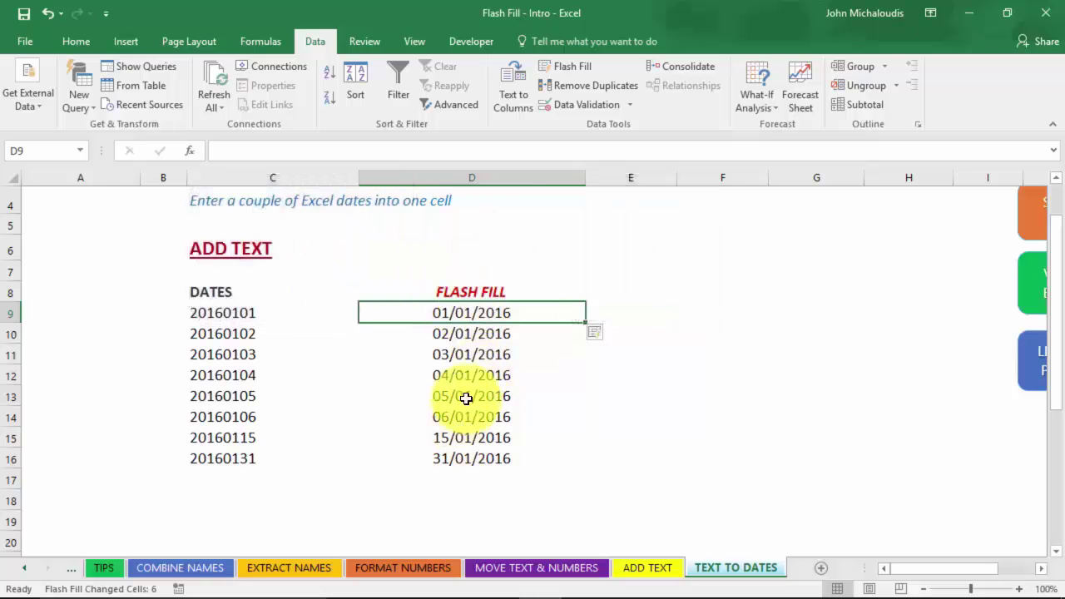
click(466, 335)
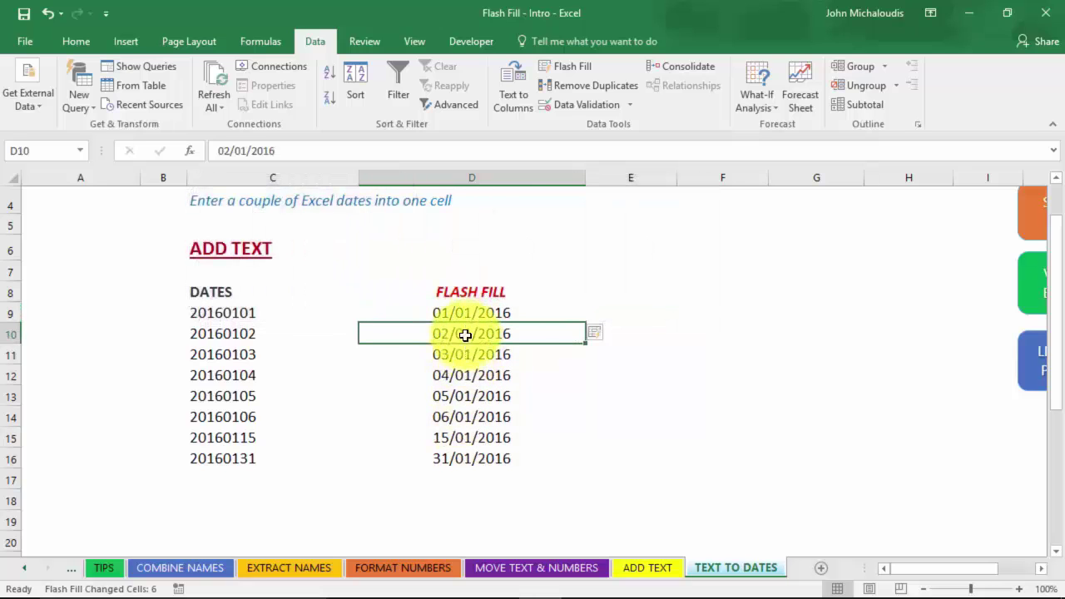